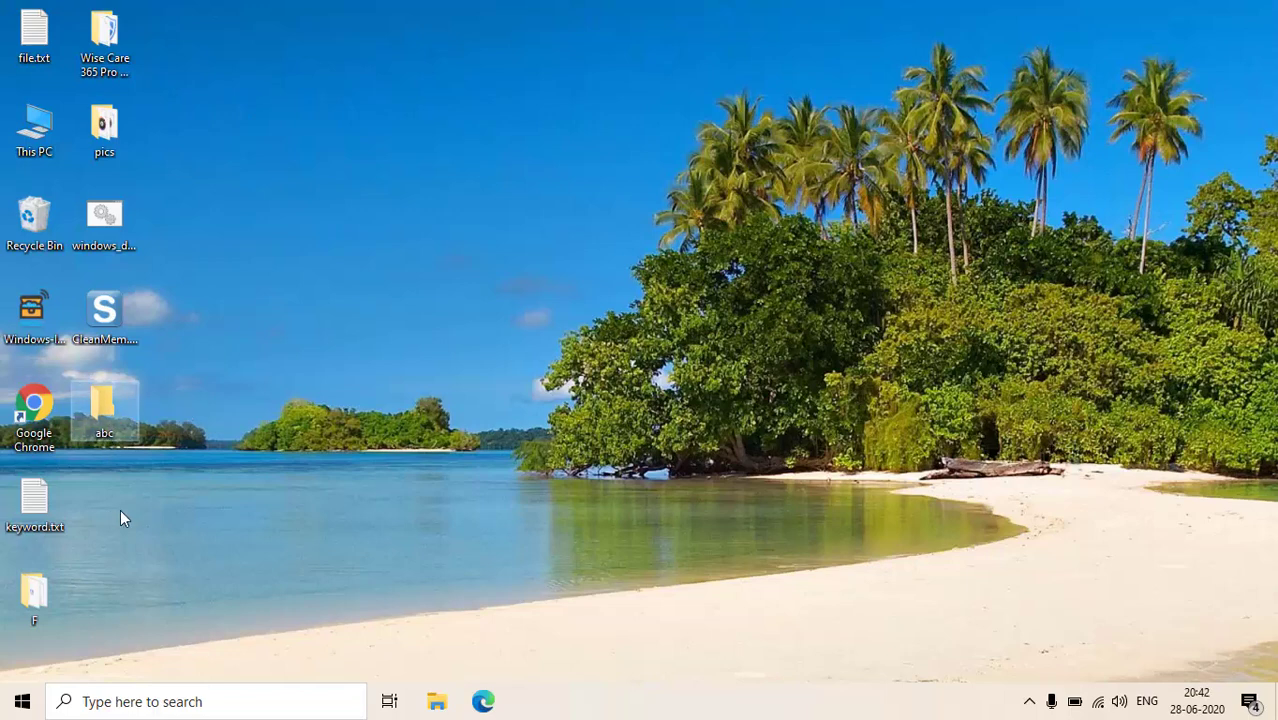
# Step: Try deleting the abc folder and dismiss the access denied message
pyautogui.press('Delete')
pyautogui.press('Return')
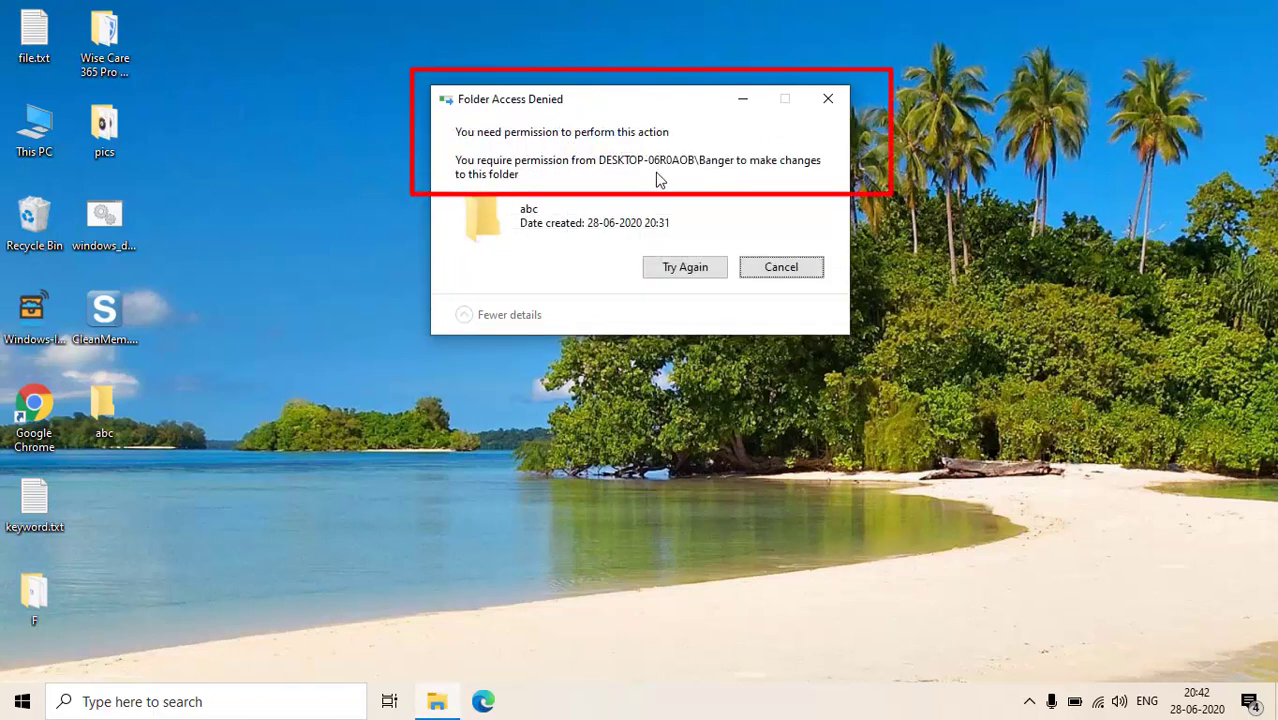
pyautogui.click(829, 100)
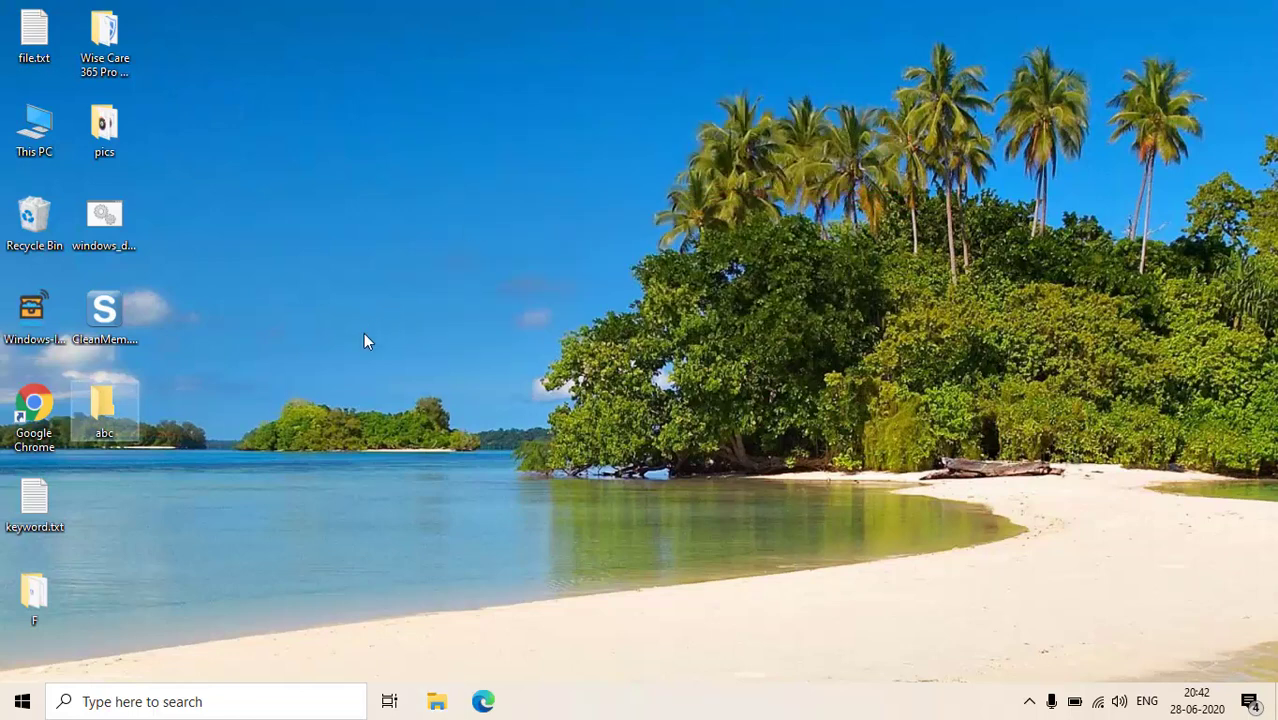
# Step: Open the editable Security permissions for the abc folder from its Properties
pyautogui.rightClick(105, 420)
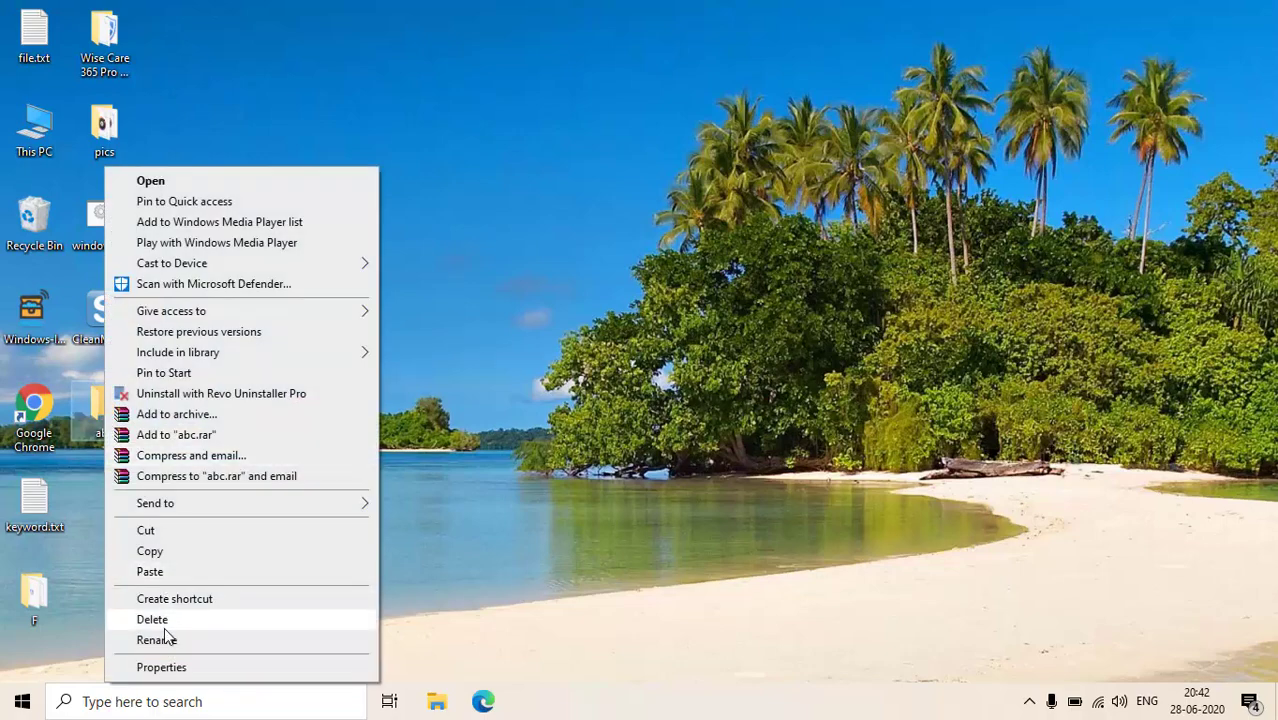
pyautogui.click(160, 667)
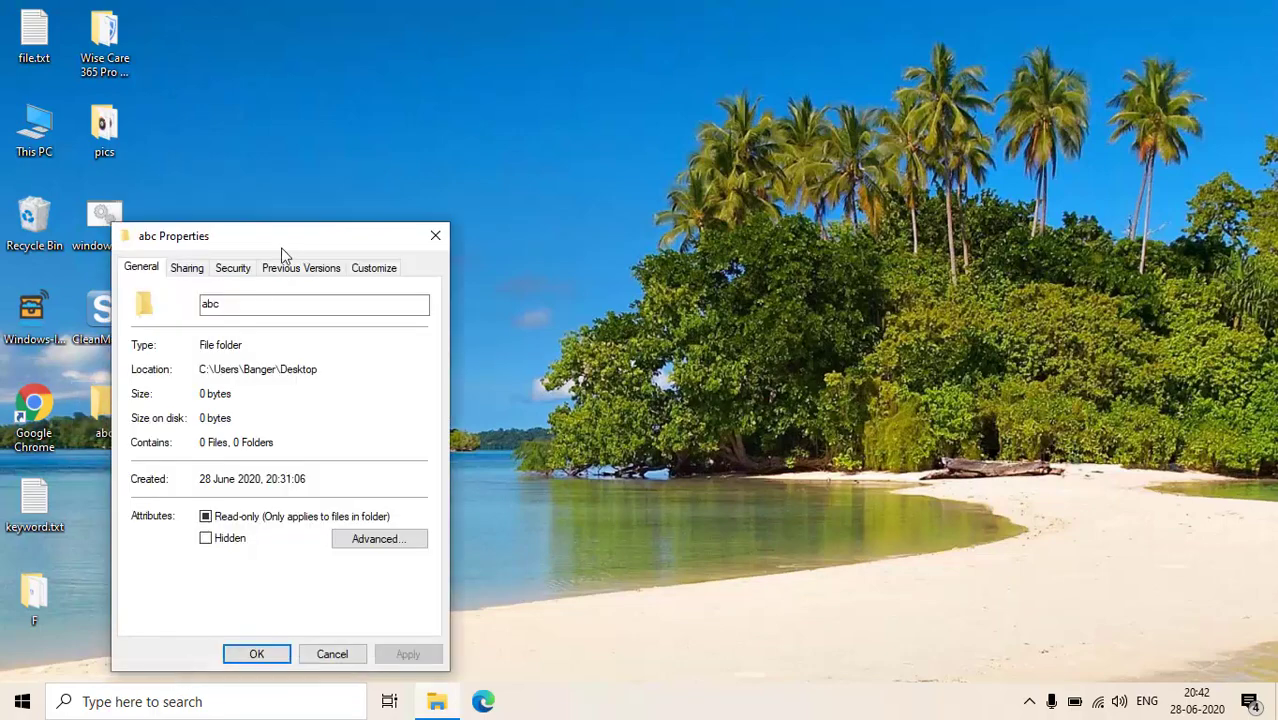
pyautogui.moveTo(313, 236); pyautogui.dragTo(651, 140)
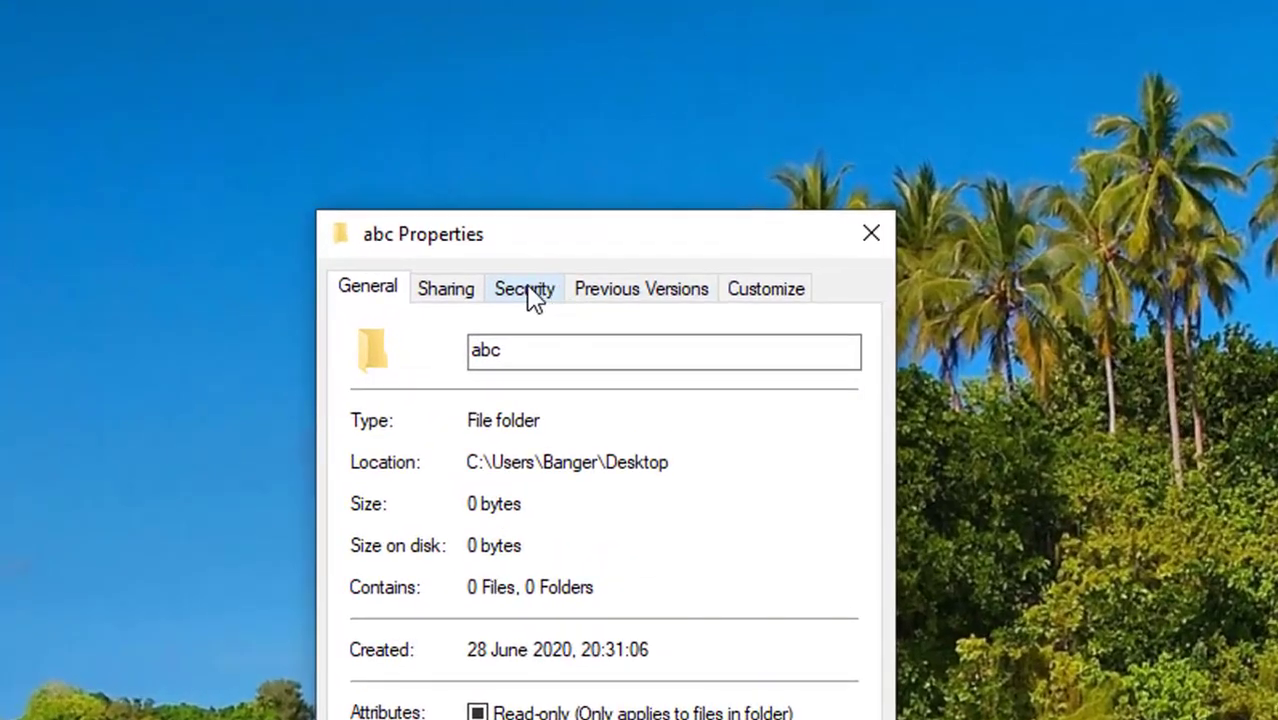
pyautogui.click(528, 292)
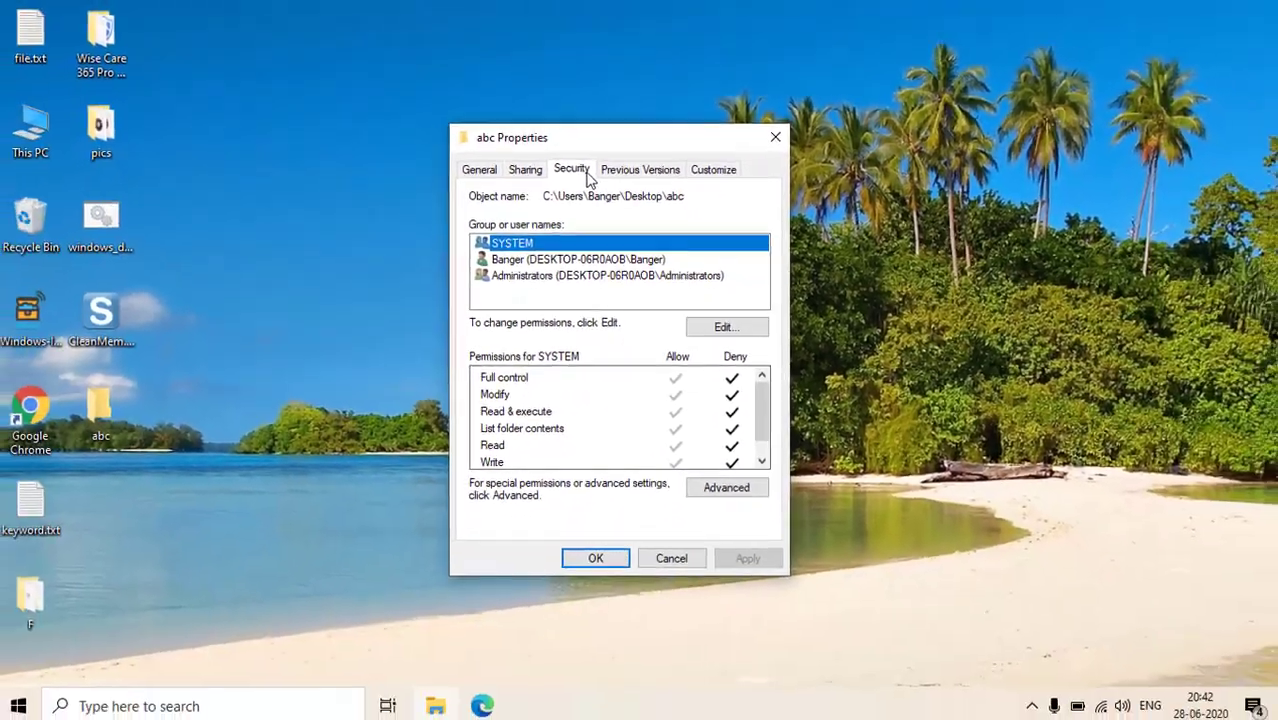
pyautogui.click(733, 325)
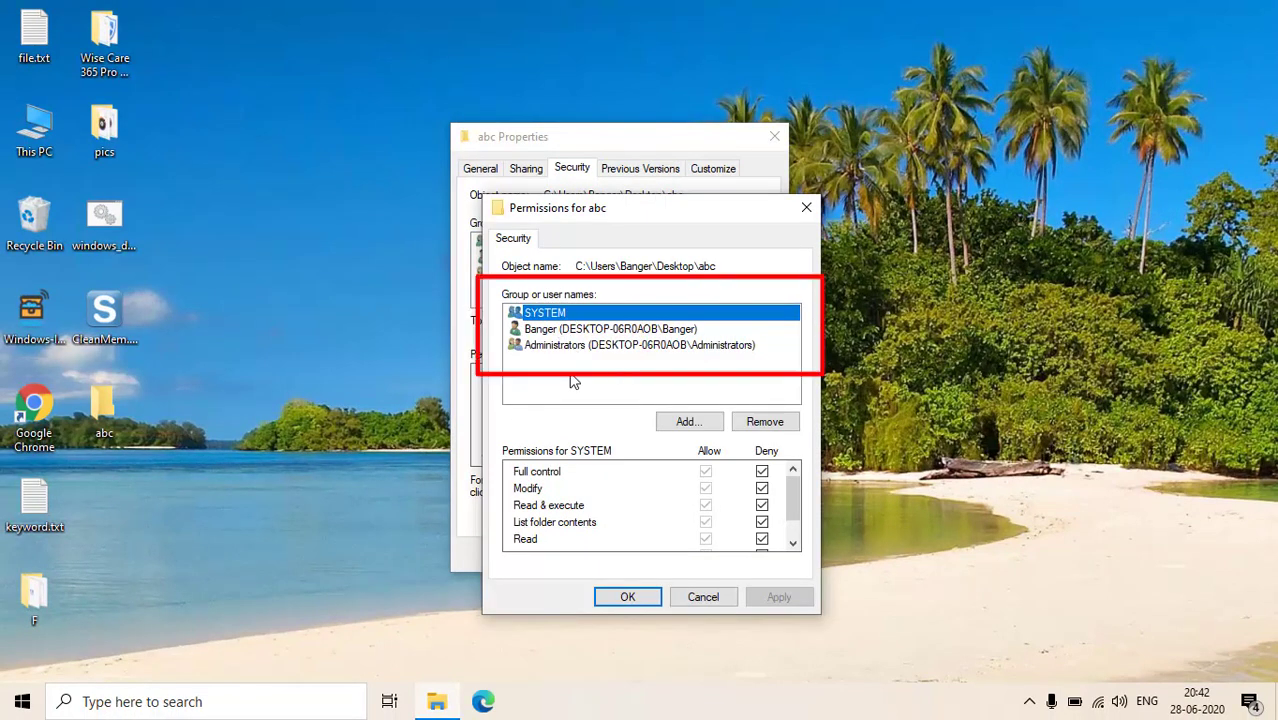
# Step: Clear the user account's Deny for Full control, Modify, List folder contents, Read and Write
pyautogui.click(578, 333)
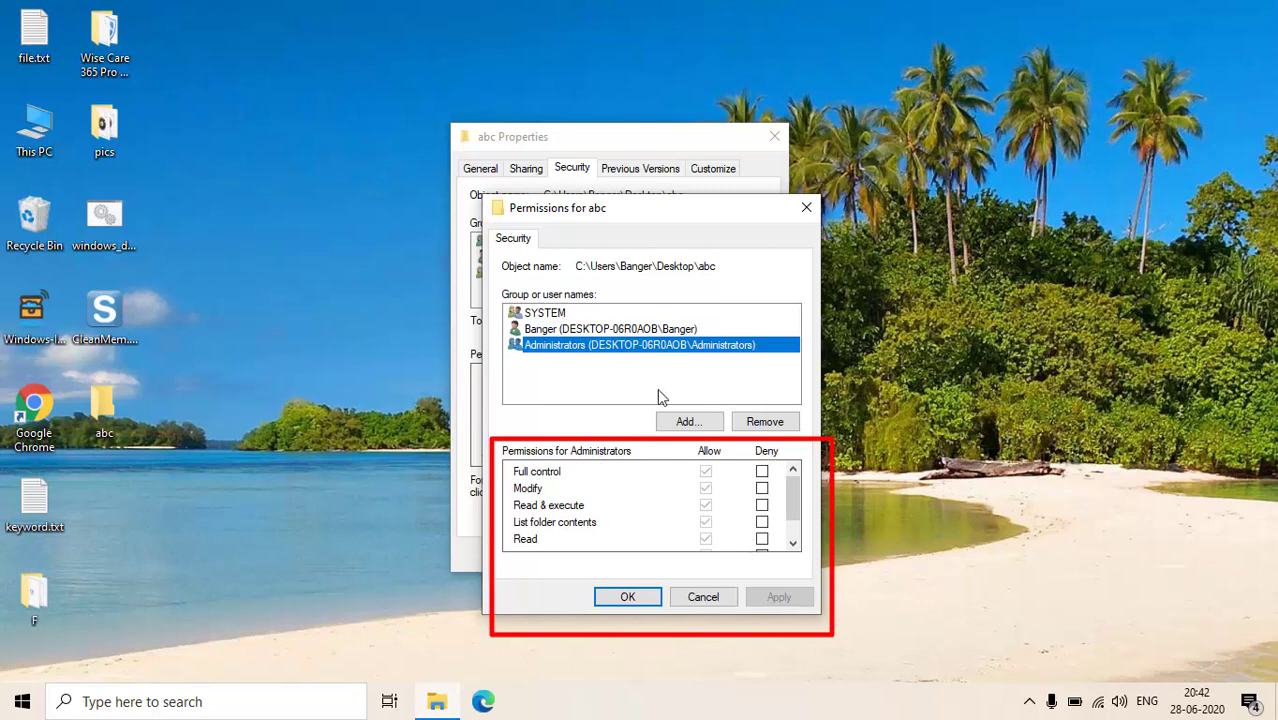
pyautogui.click(600, 331)
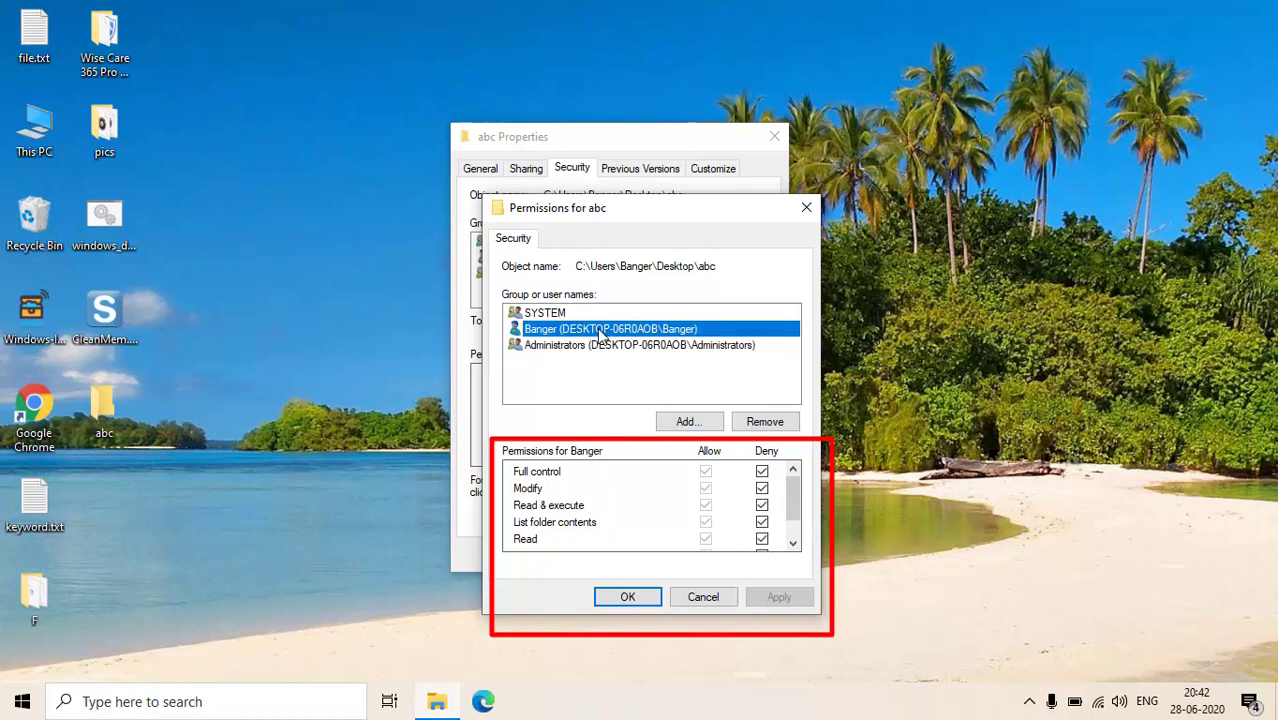
pyautogui.click(762, 471)
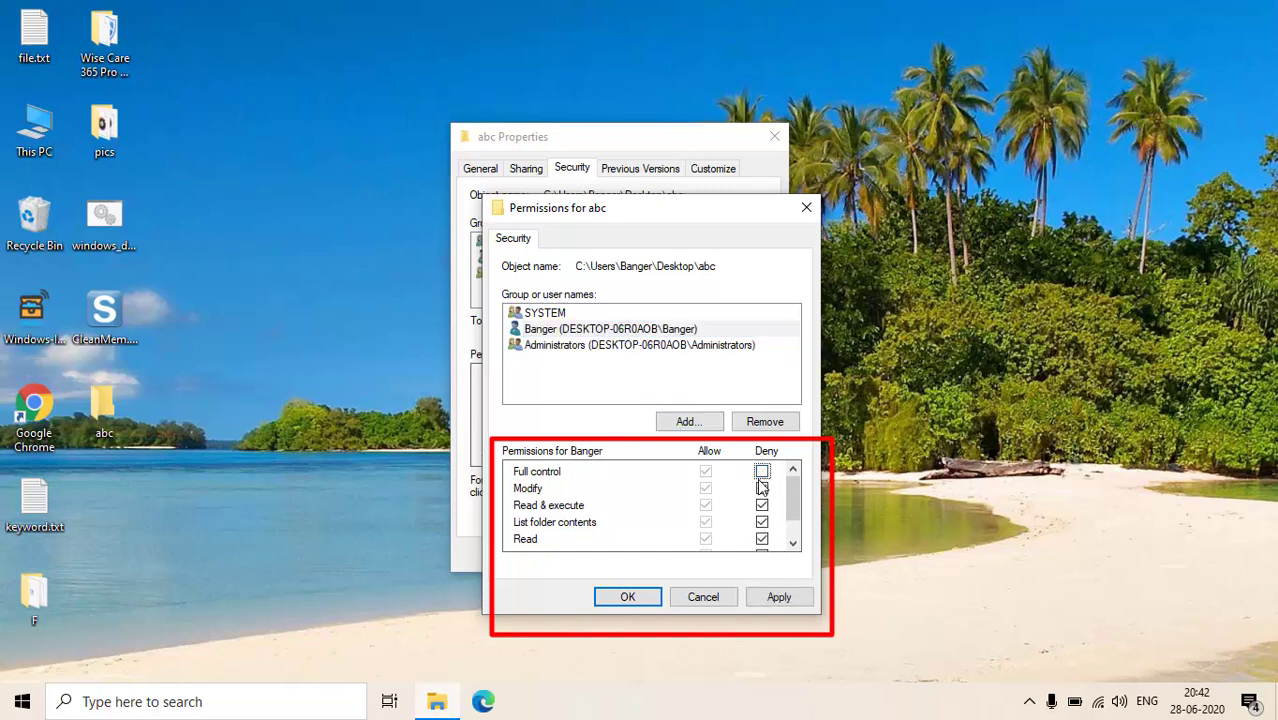
pyautogui.click(762, 488)
pyautogui.click(762, 522)
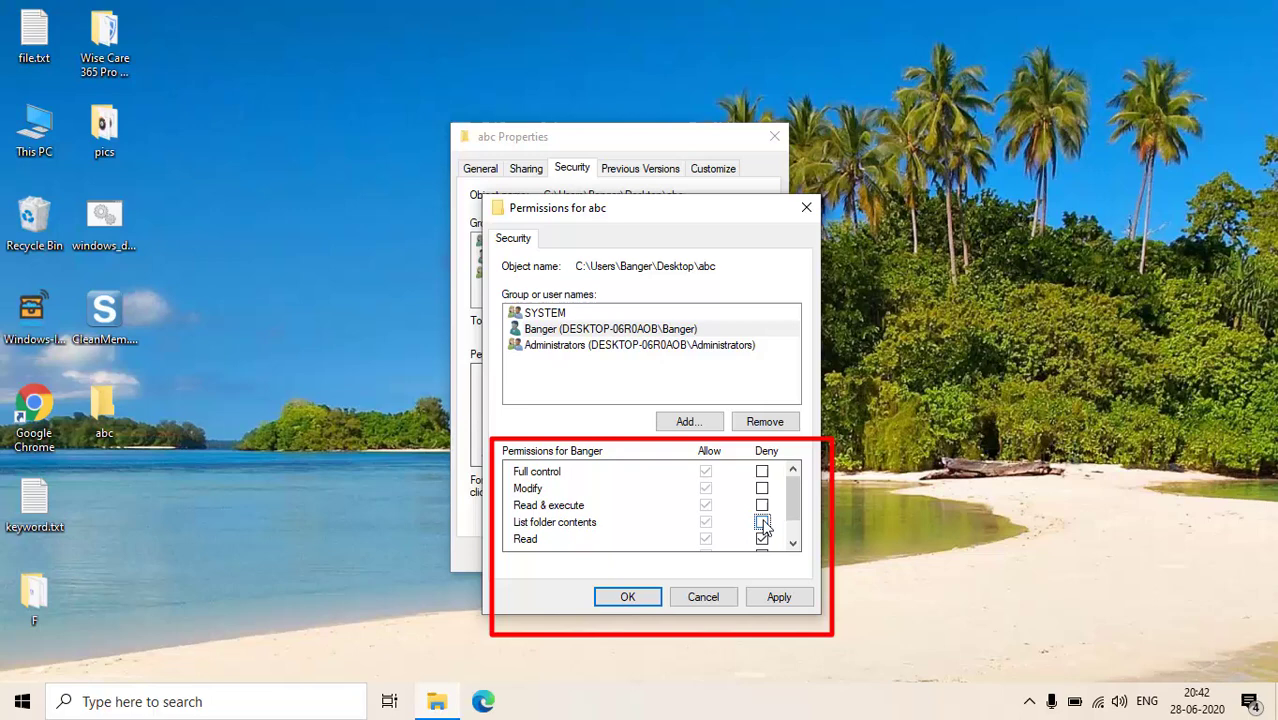
pyautogui.scroll(-1, 762, 520)
pyautogui.click(760, 508)
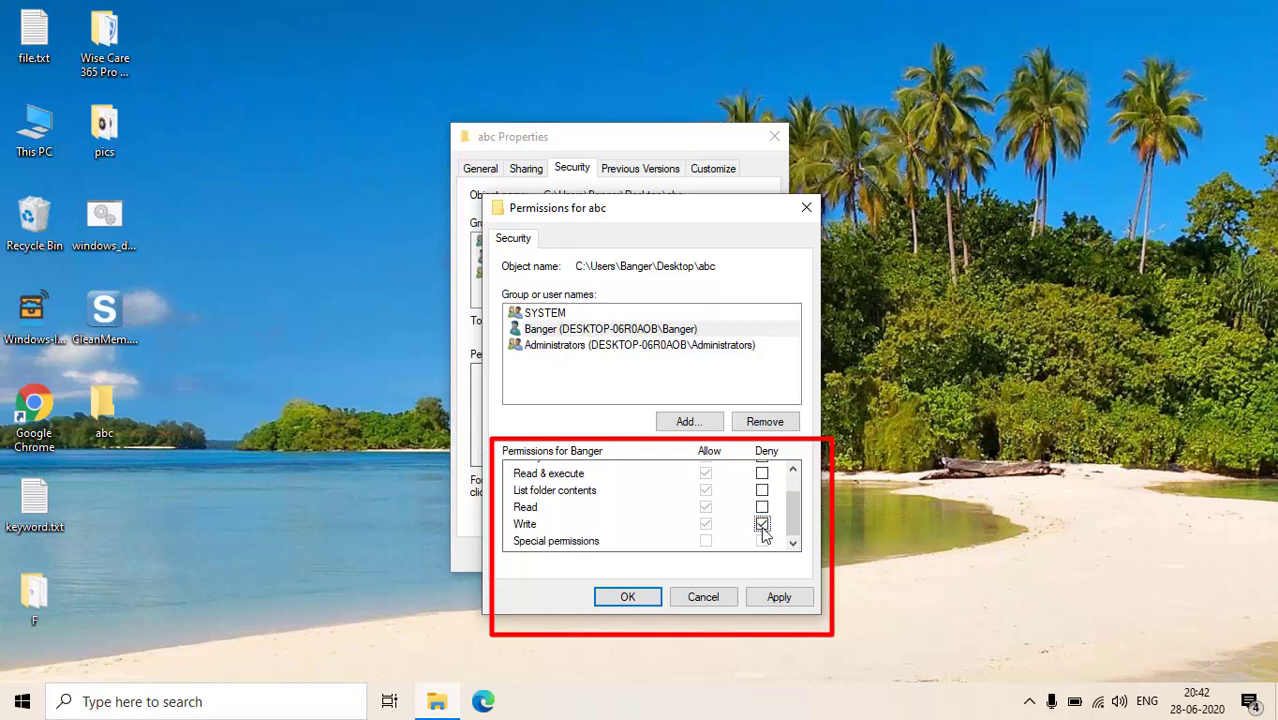
pyautogui.click(760, 524)
# Step: Clear SYSTEM's Full control, Modify, Read & execute, Read and Write denies, then apply and confirm
pyautogui.click(553, 316)
pyautogui.scroll(1, 735, 505)
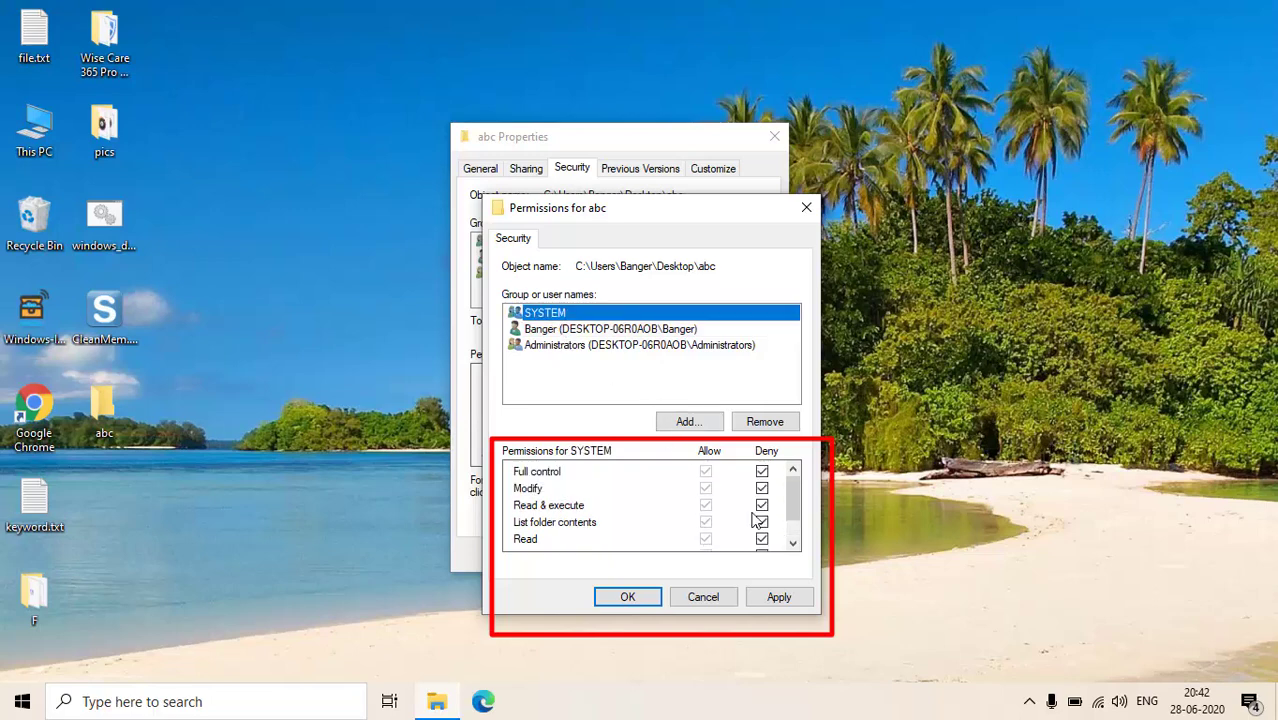
pyautogui.click(762, 471)
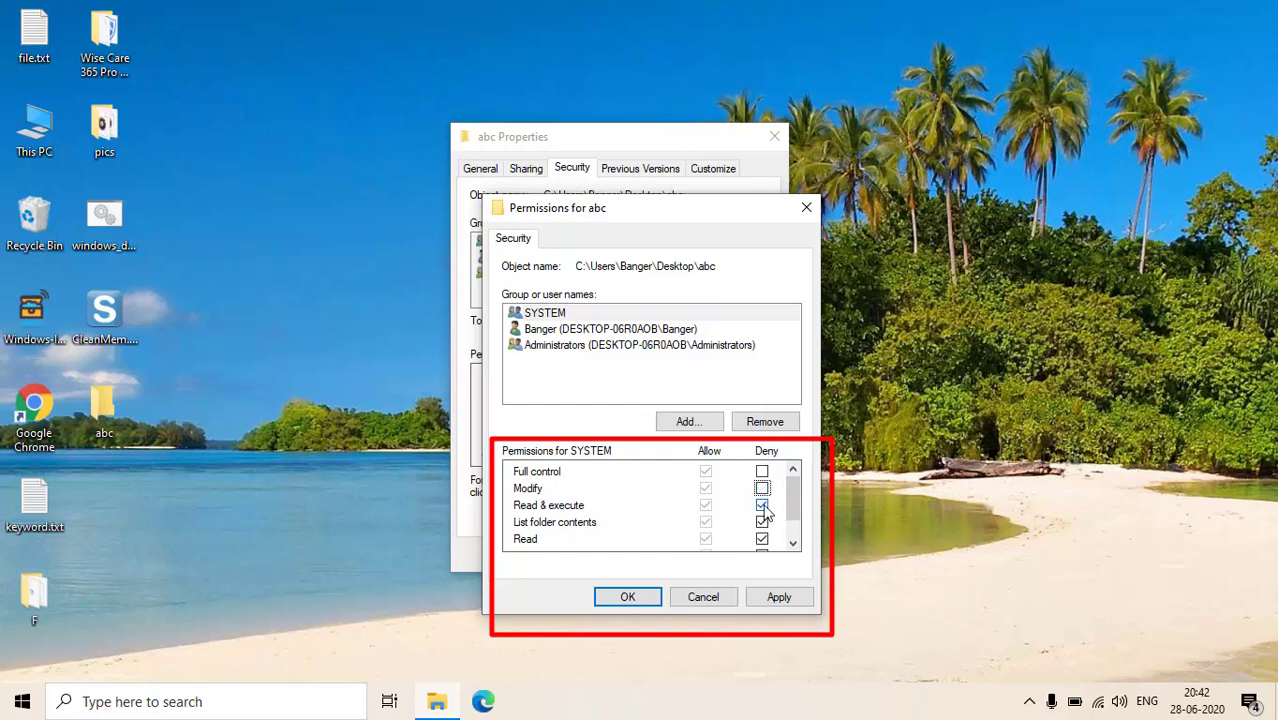
pyautogui.click(762, 505)
pyautogui.click(762, 539)
pyautogui.scroll(-1, 762, 539)
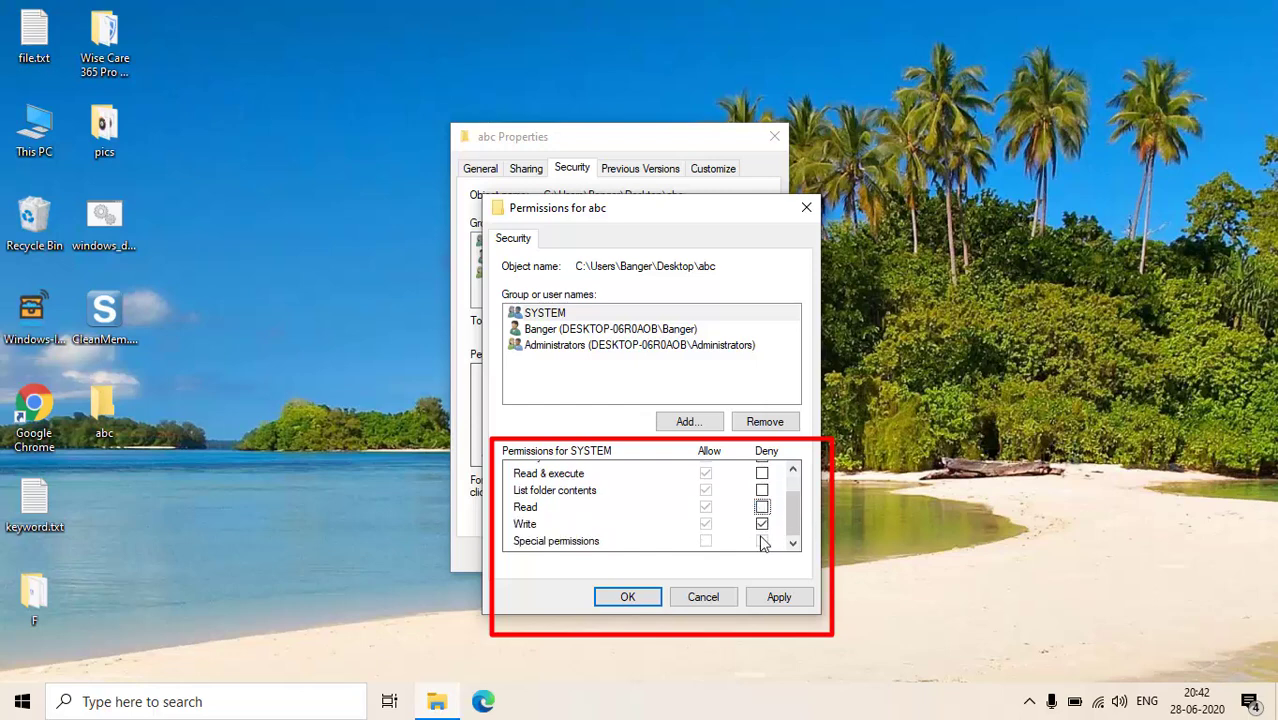
pyautogui.click(762, 524)
pyautogui.click(770, 604)
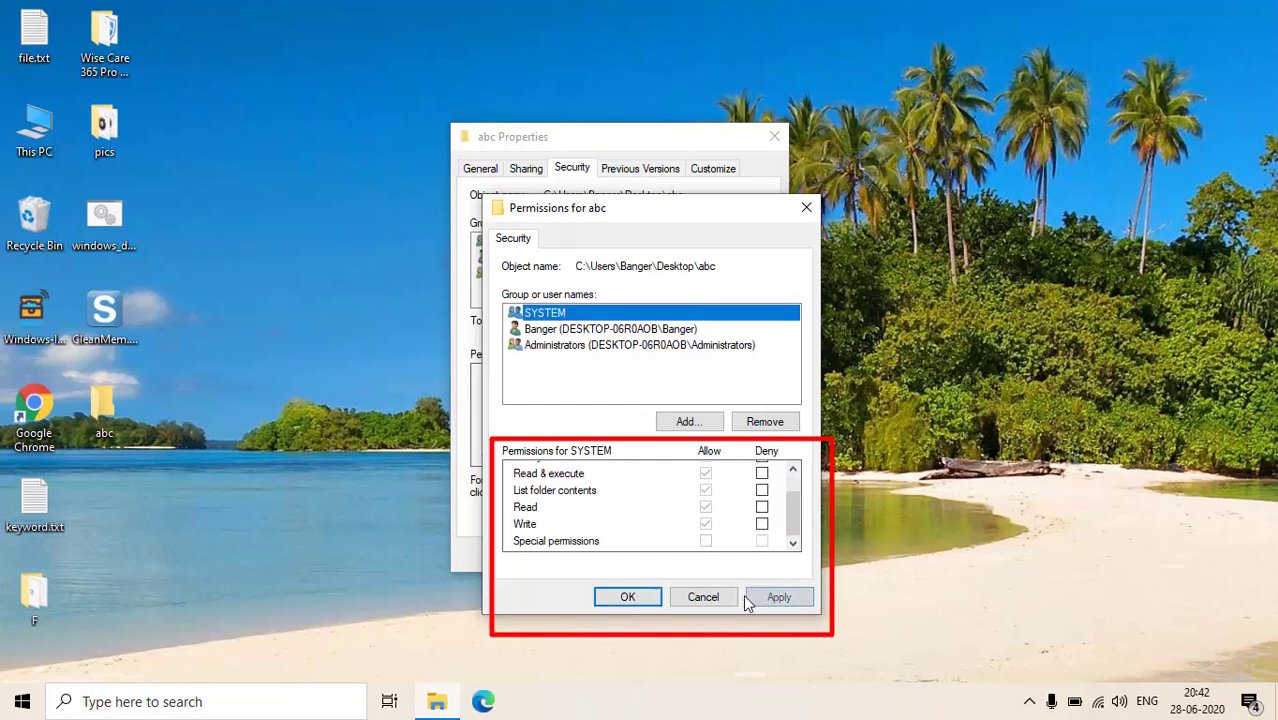
pyautogui.click(655, 598)
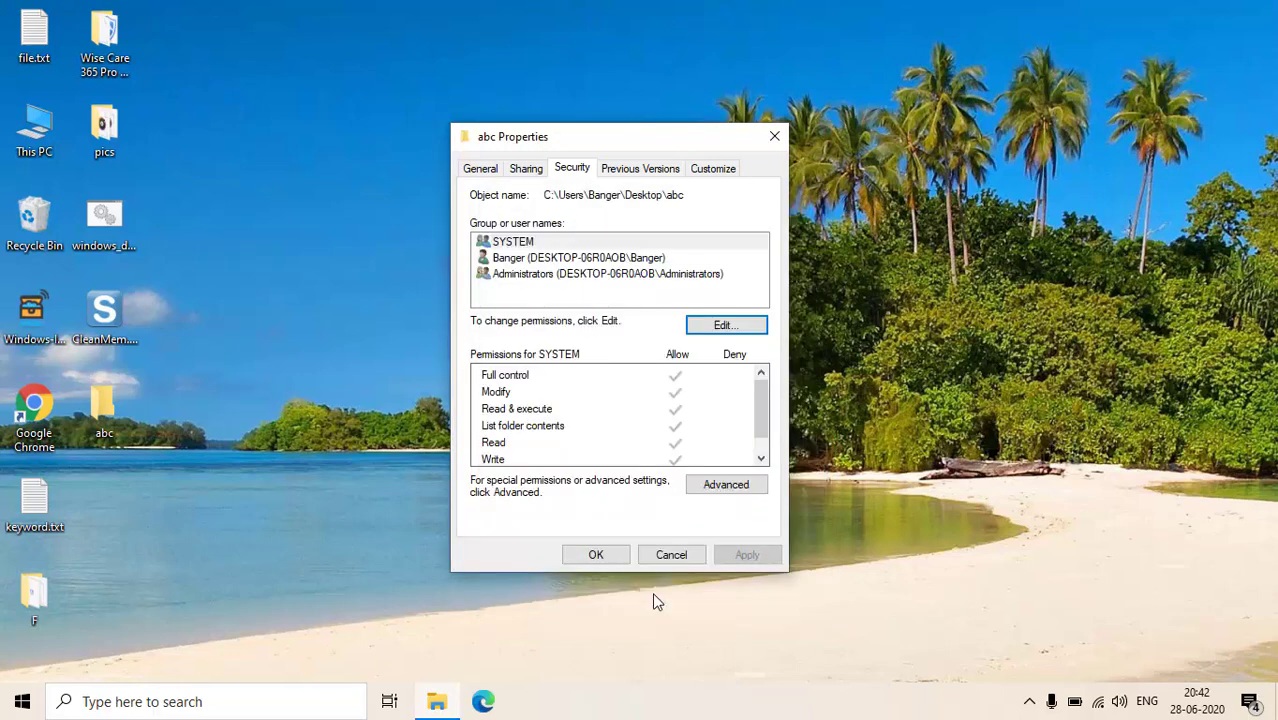
# Step: Start a new permission entry in Advanced Security Settings and list all users and groups
pyautogui.click(729, 487)
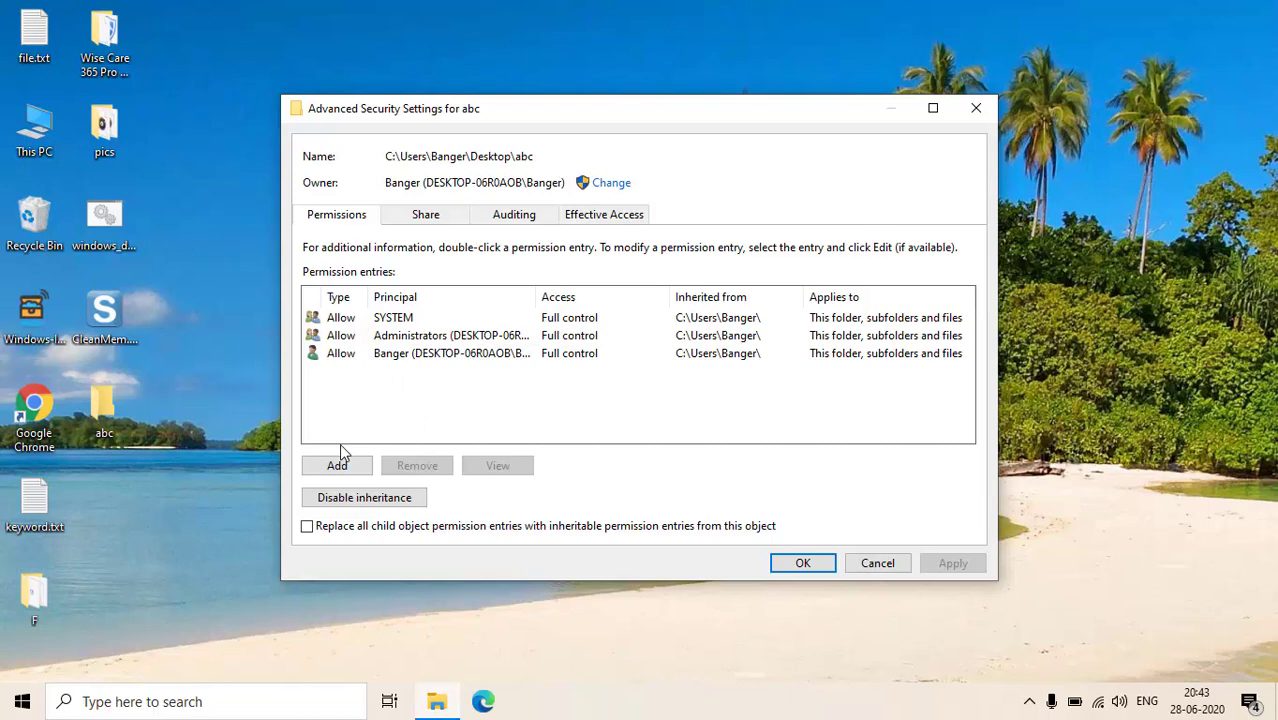
pyautogui.click(337, 466)
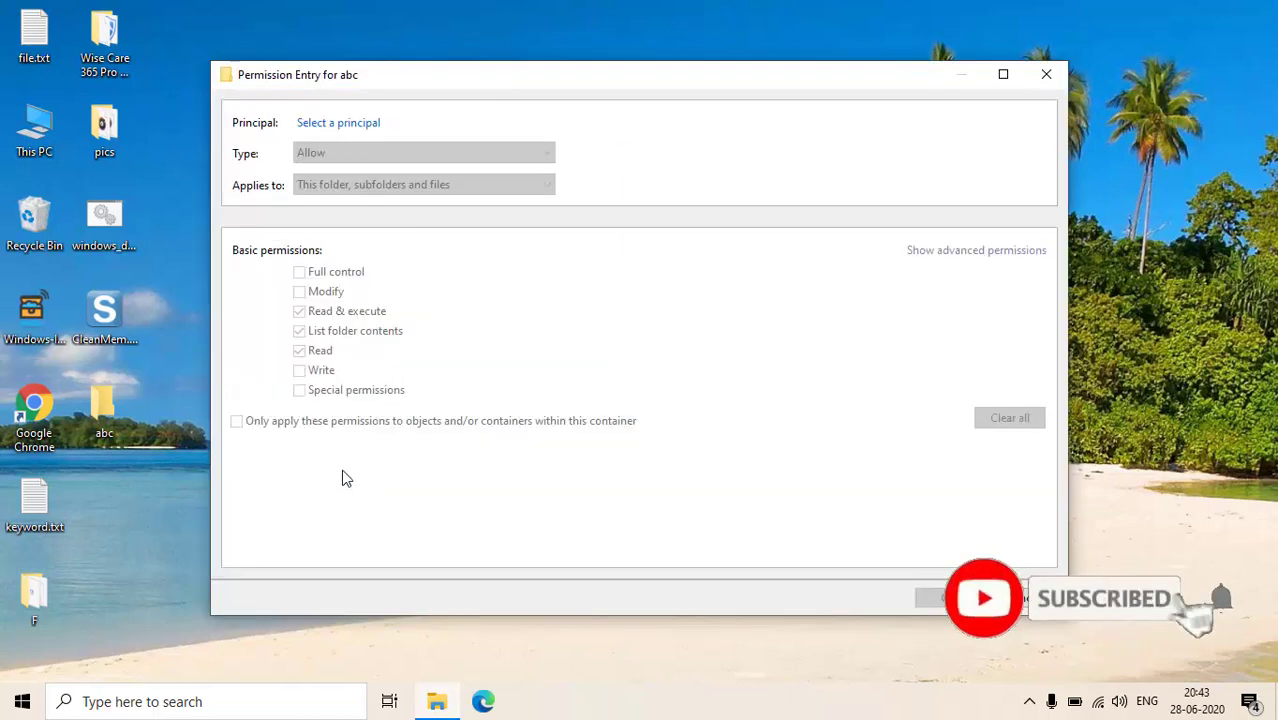
pyautogui.click(330, 127)
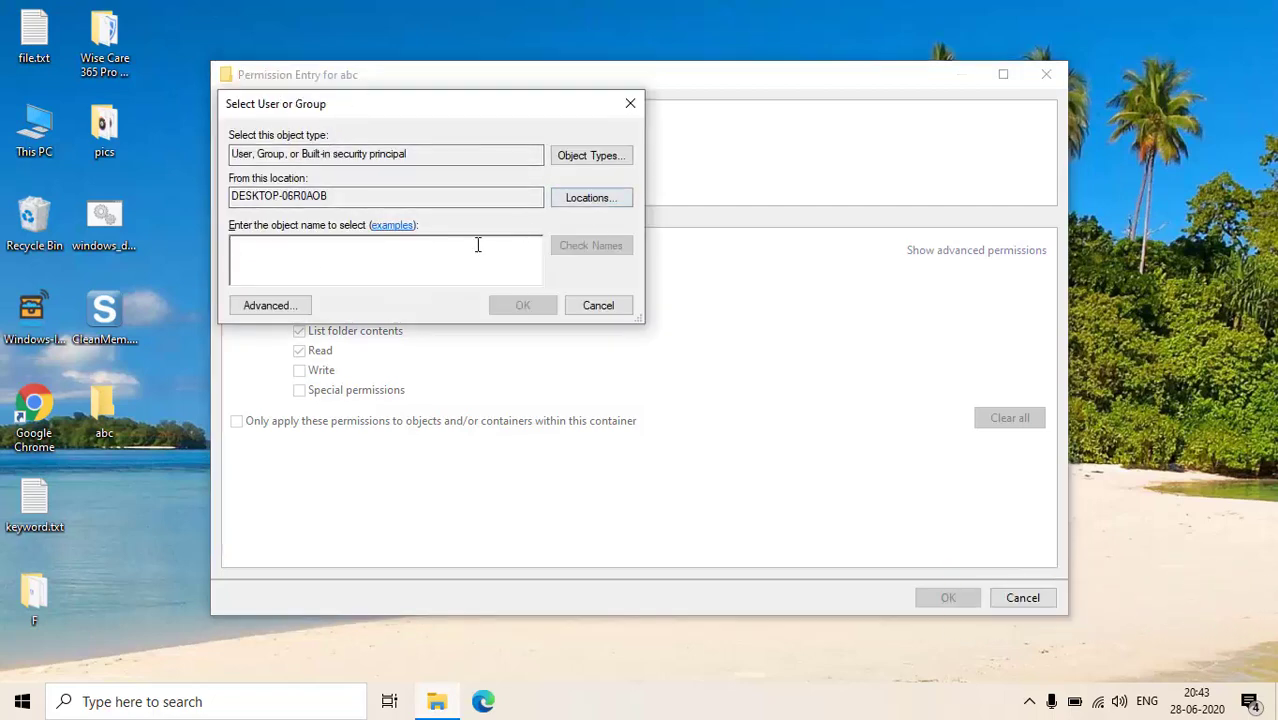
pyautogui.click(287, 305)
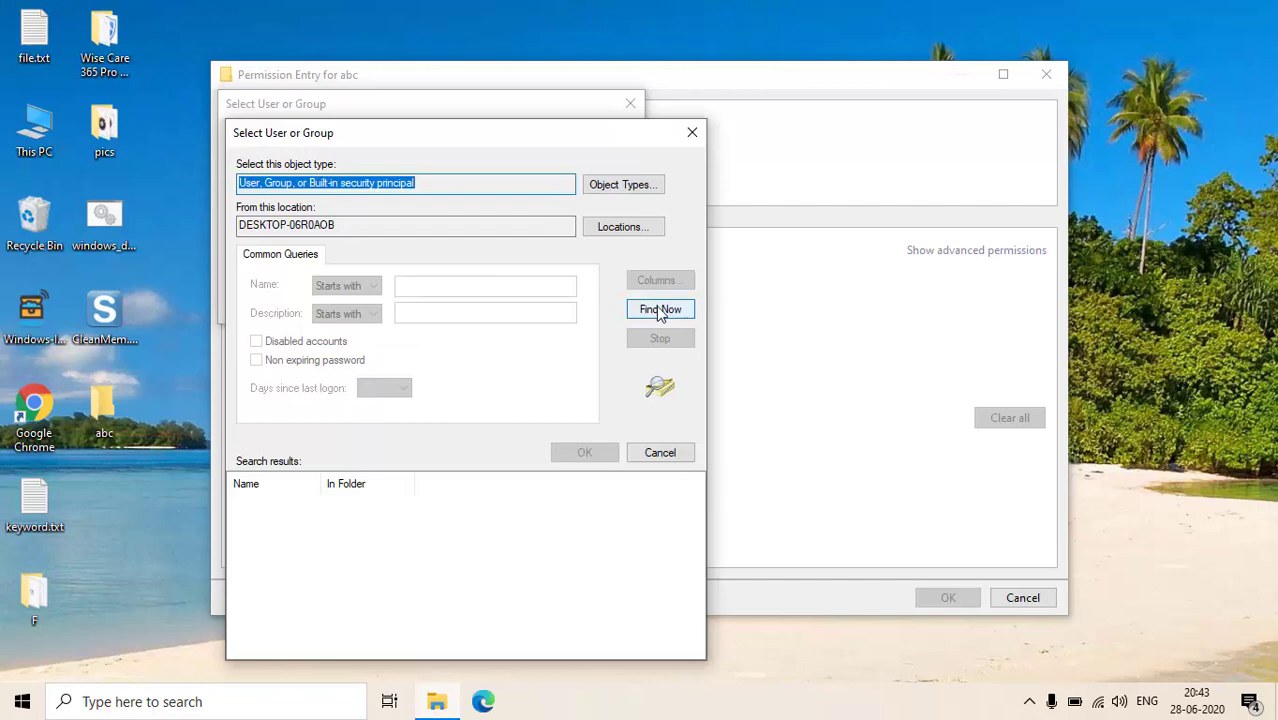
pyautogui.click(660, 310)
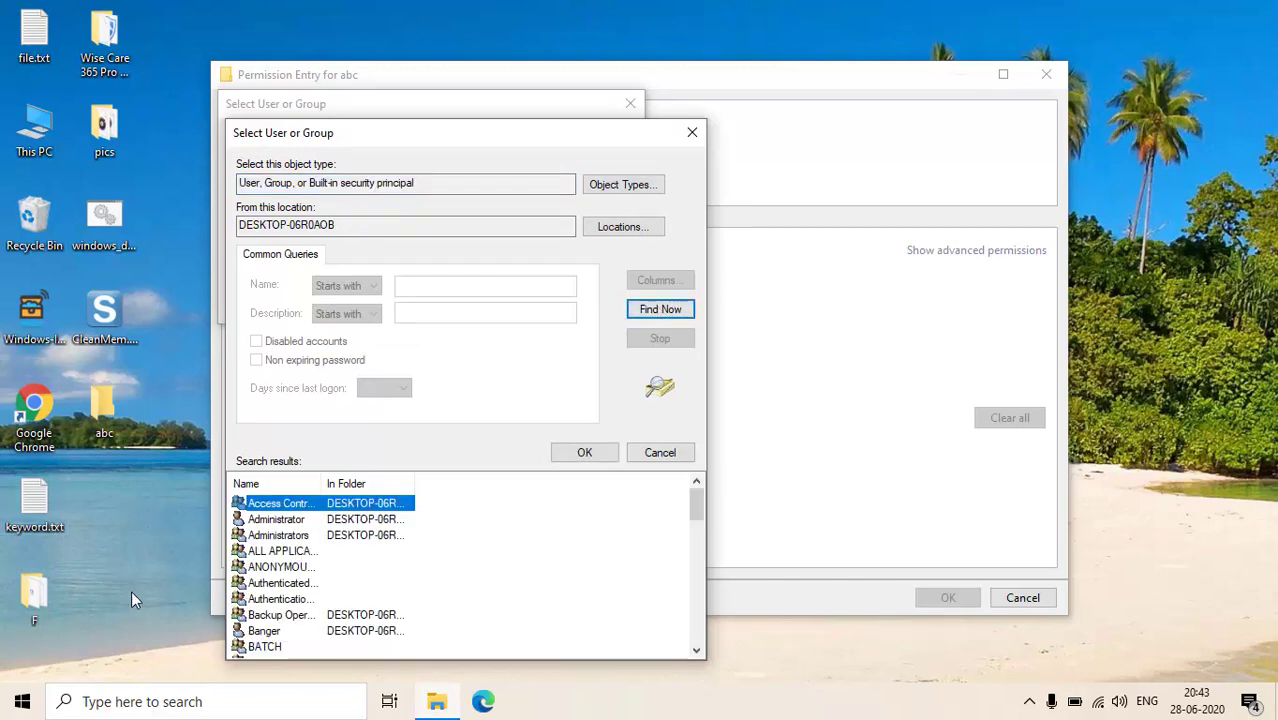
# Step: Find and pick Everyone from the user and group search results
pyautogui.moveTo(323, 490); pyautogui.dragTo(381, 490)
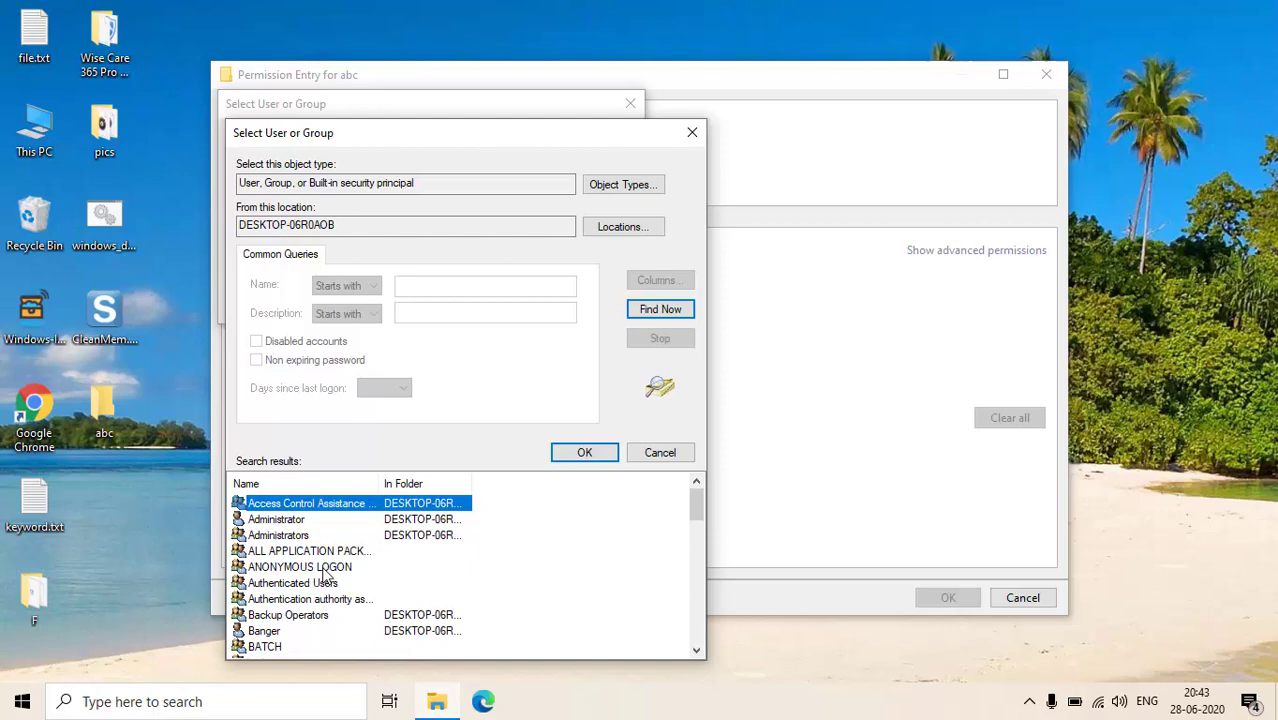
pyautogui.click(295, 598)
pyautogui.scroll(-2, 293, 605)
pyautogui.scroll(-1, 293, 605)
pyautogui.scroll(-2, 293, 605)
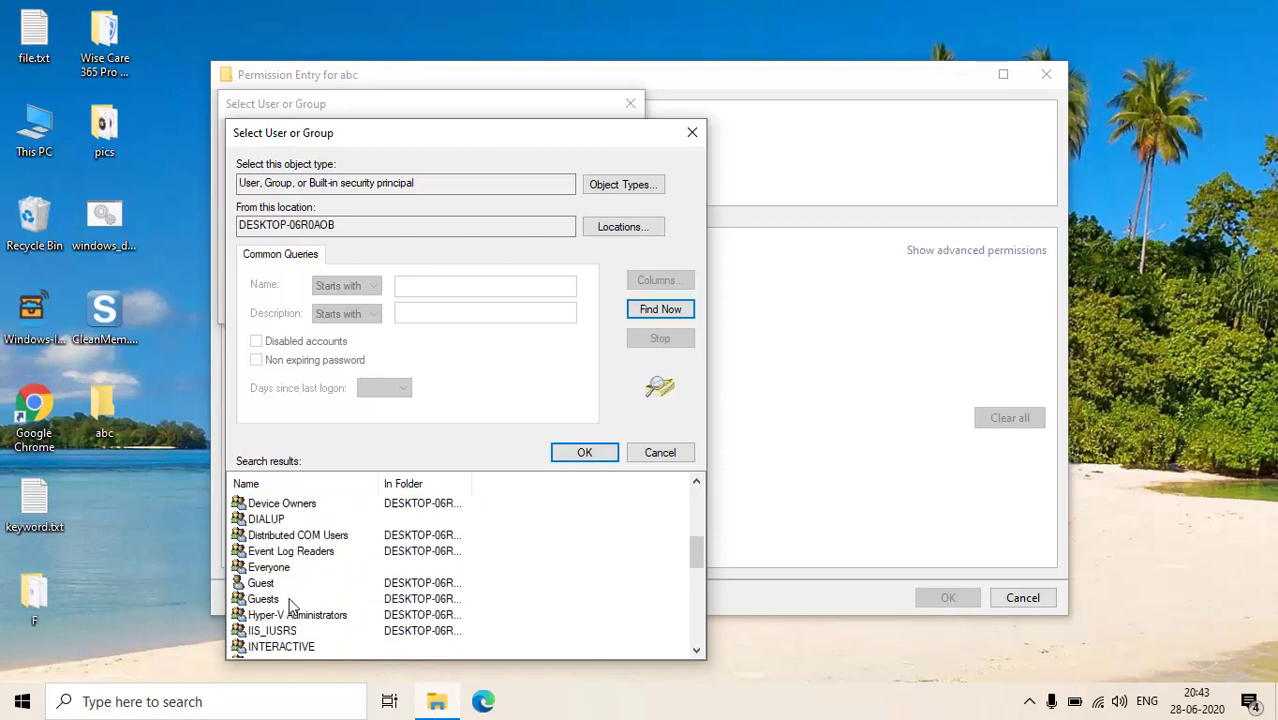
pyautogui.scroll(-1, 293, 605)
pyautogui.scroll(2, 293, 605)
pyautogui.scroll(1, 293, 605)
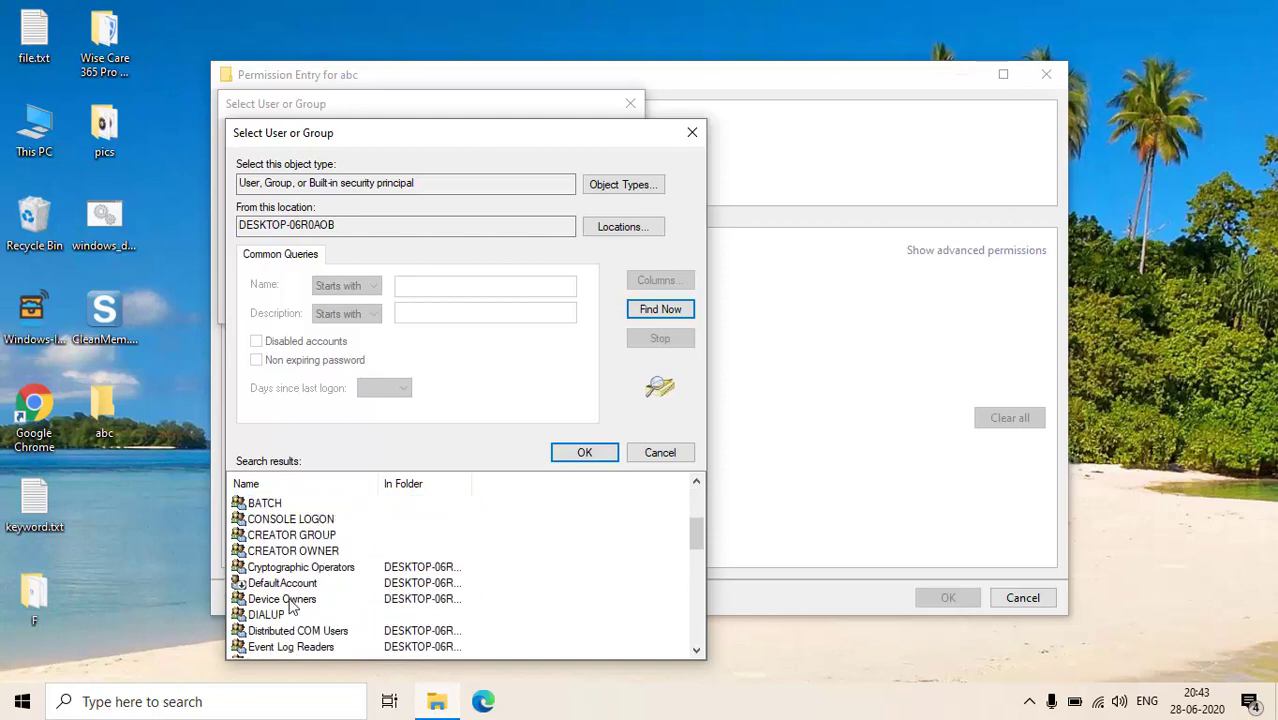
pyautogui.scroll(-1, 293, 605)
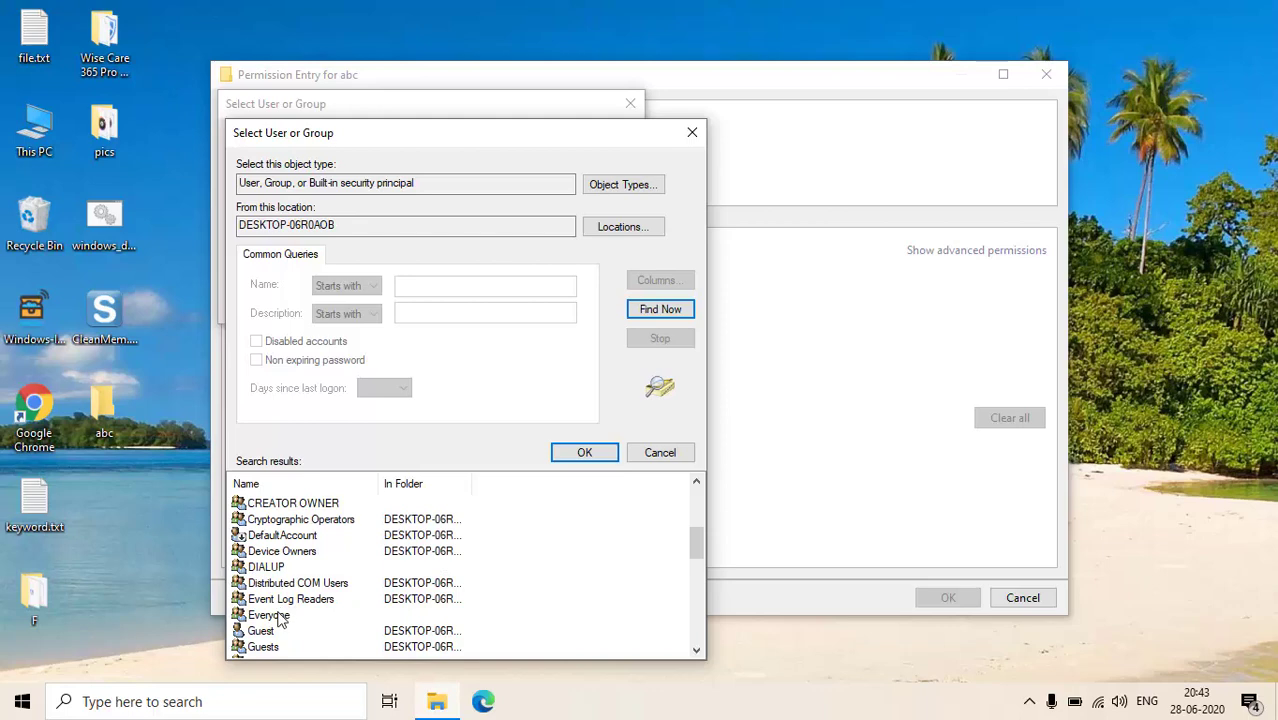
pyautogui.click(280, 617)
pyautogui.click(584, 452)
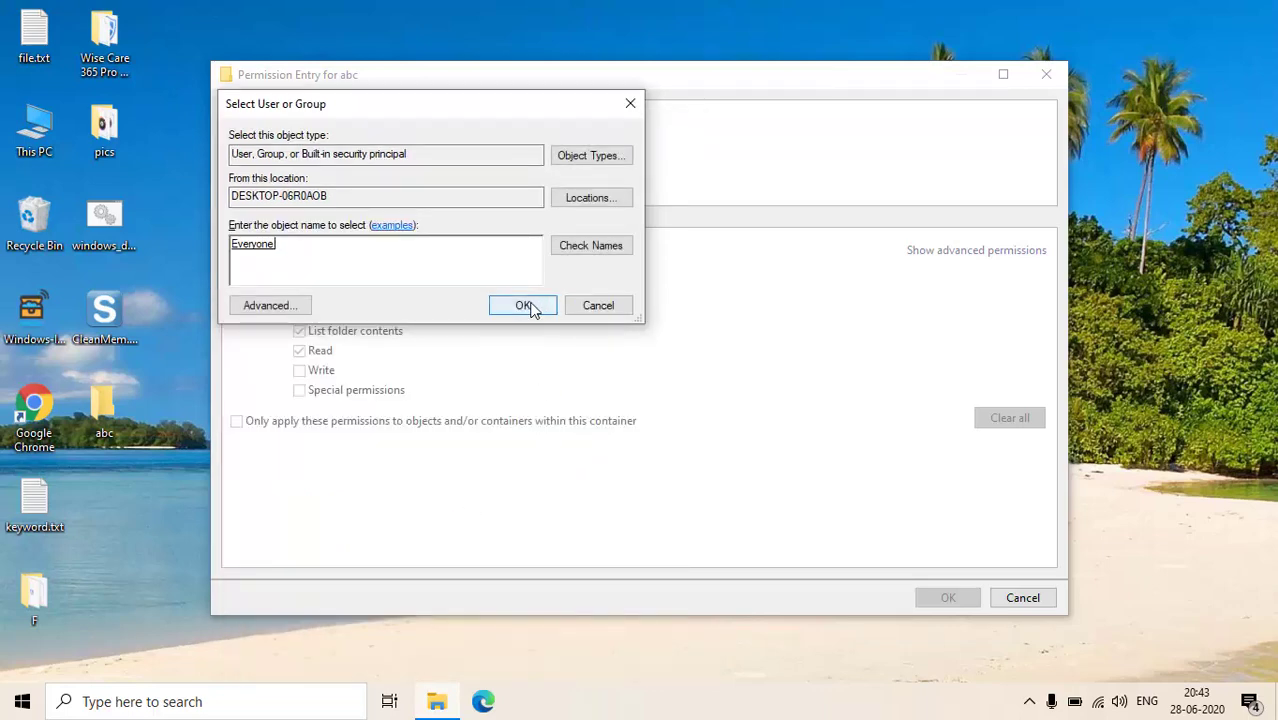
# Step: Grant Everyone Full control on abc and apply the entry
pyautogui.click(524, 306)
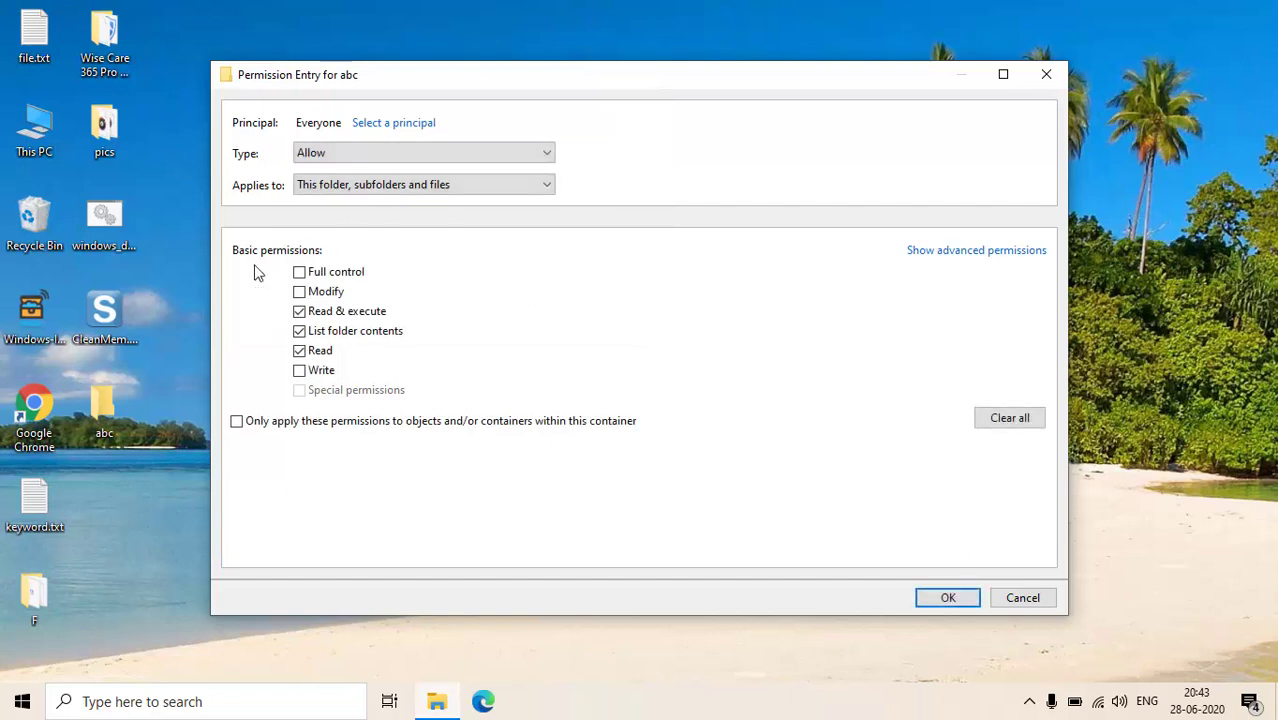
pyautogui.click(299, 272)
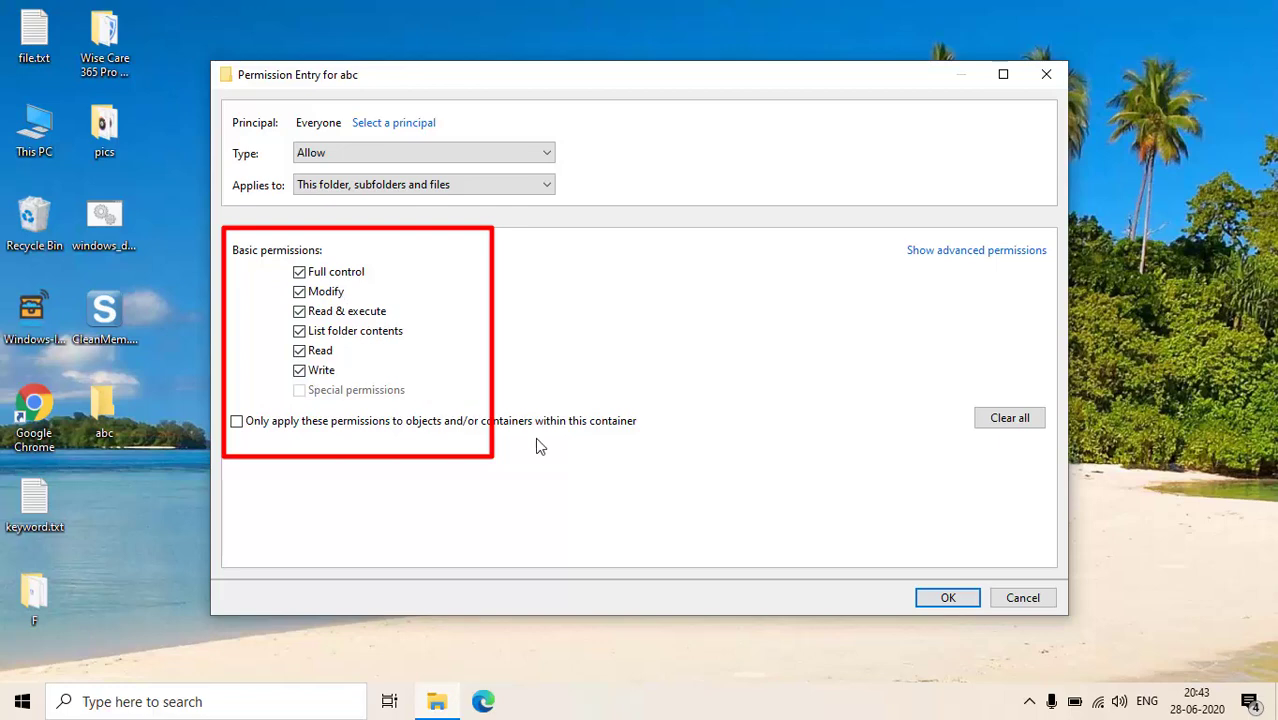
pyautogui.click(948, 598)
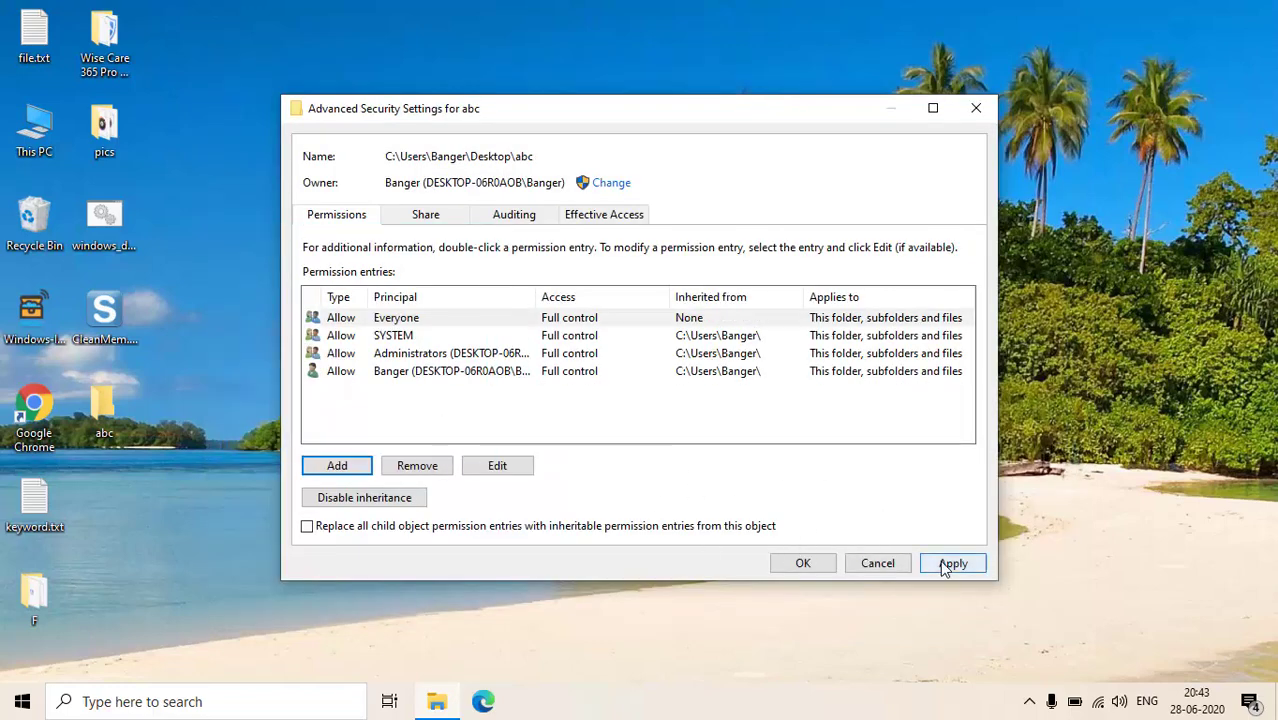
pyautogui.click(944, 564)
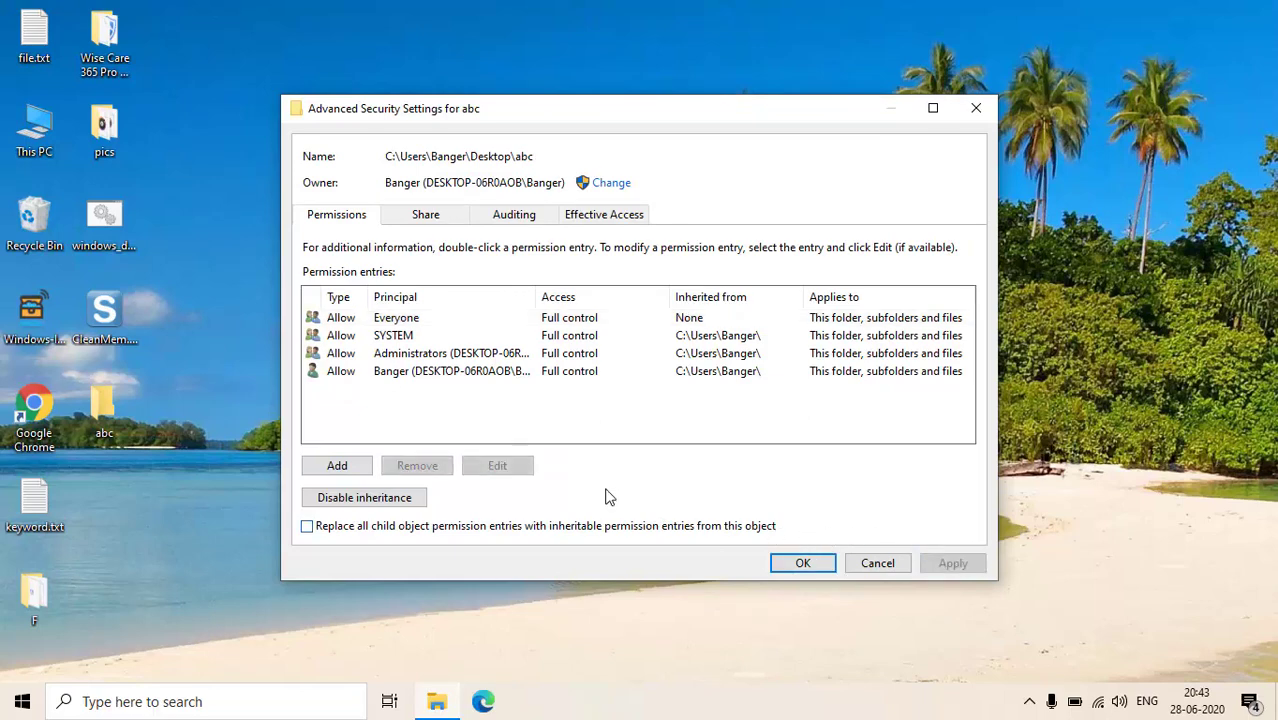
# Step: Start a new permission entry and list all users and groups in the advanced search
pyautogui.click(338, 467)
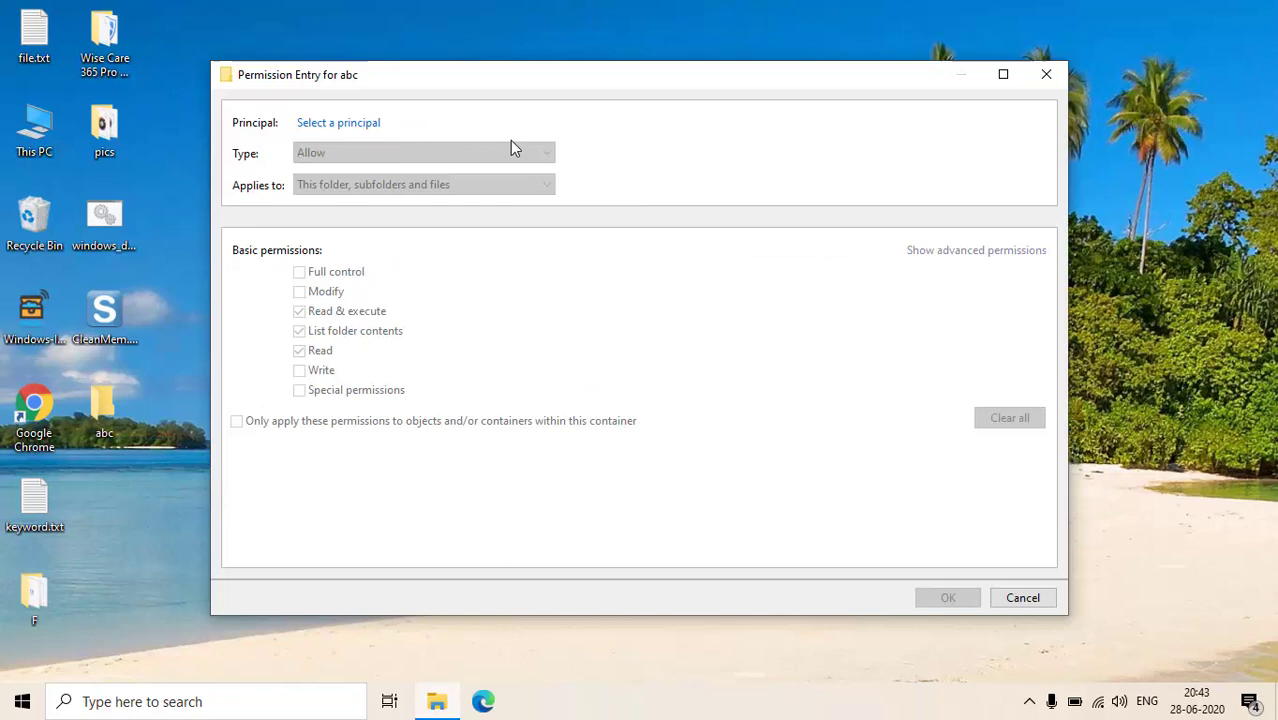
pyautogui.click(338, 124)
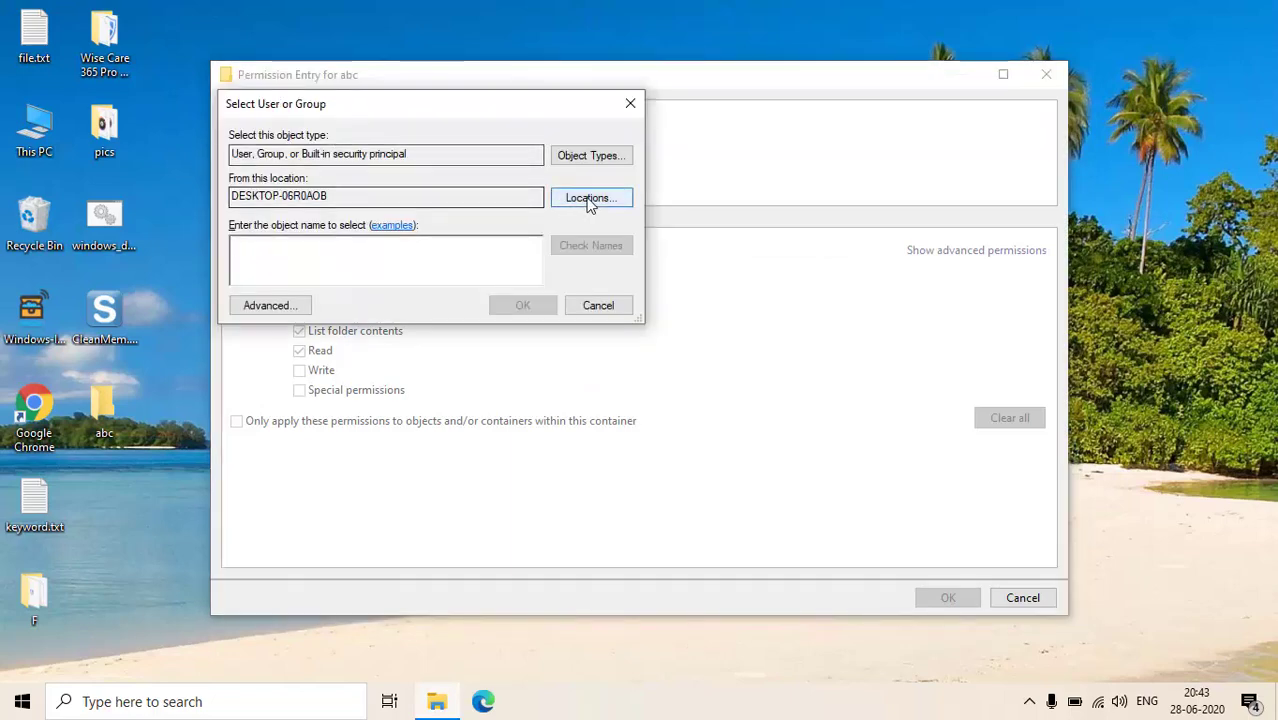
pyautogui.click(299, 305)
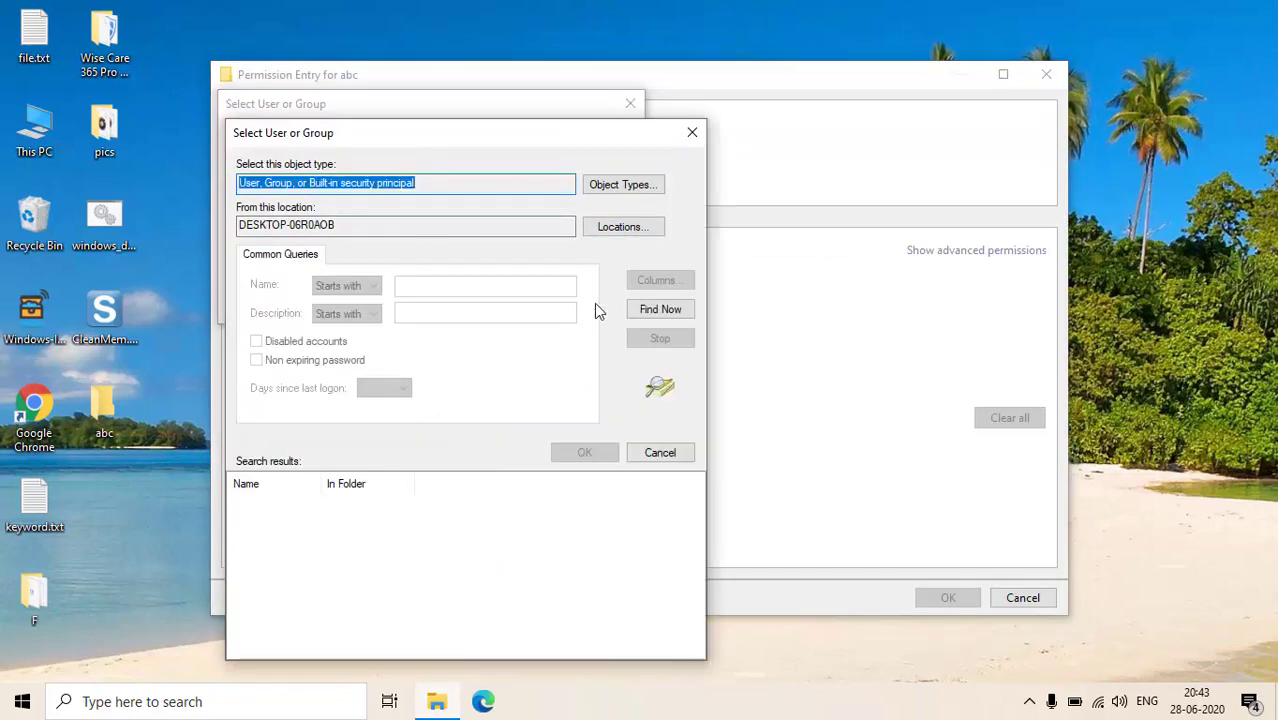
pyautogui.click(660, 309)
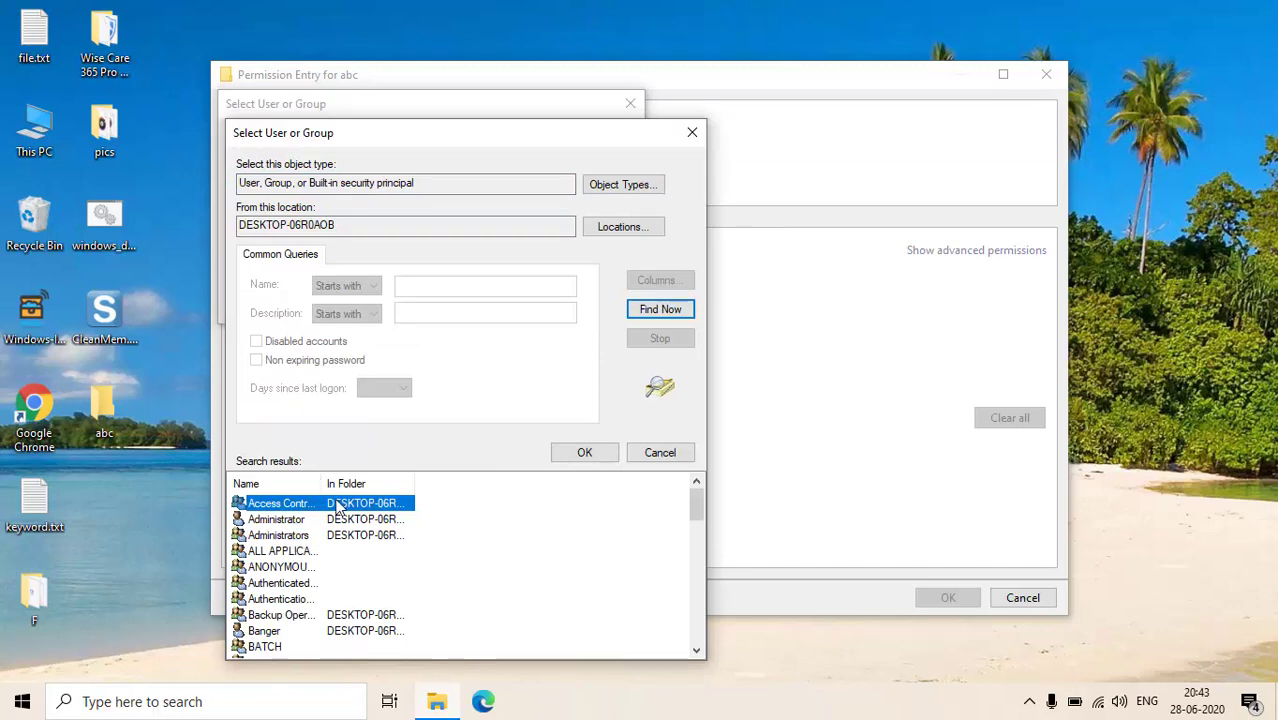
pyautogui.moveTo(322, 483); pyautogui.dragTo(426, 483)
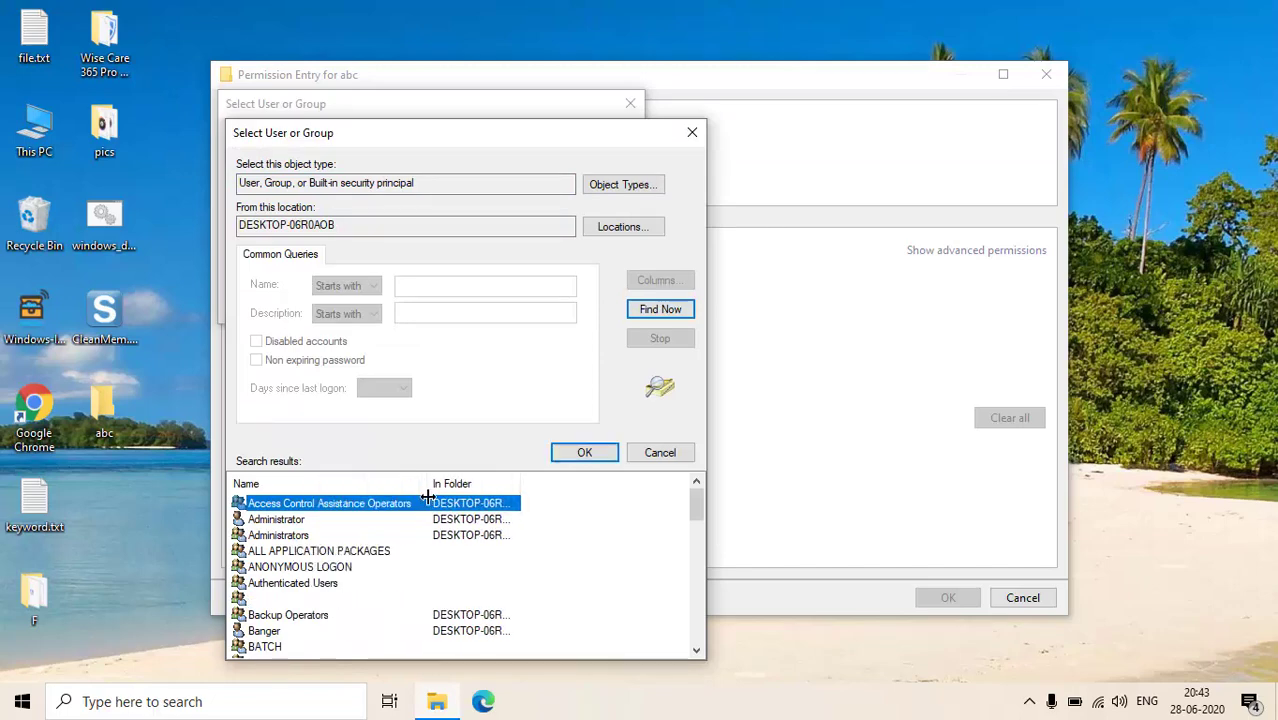
pyautogui.click(305, 583)
pyautogui.scroll(-3, 302, 590)
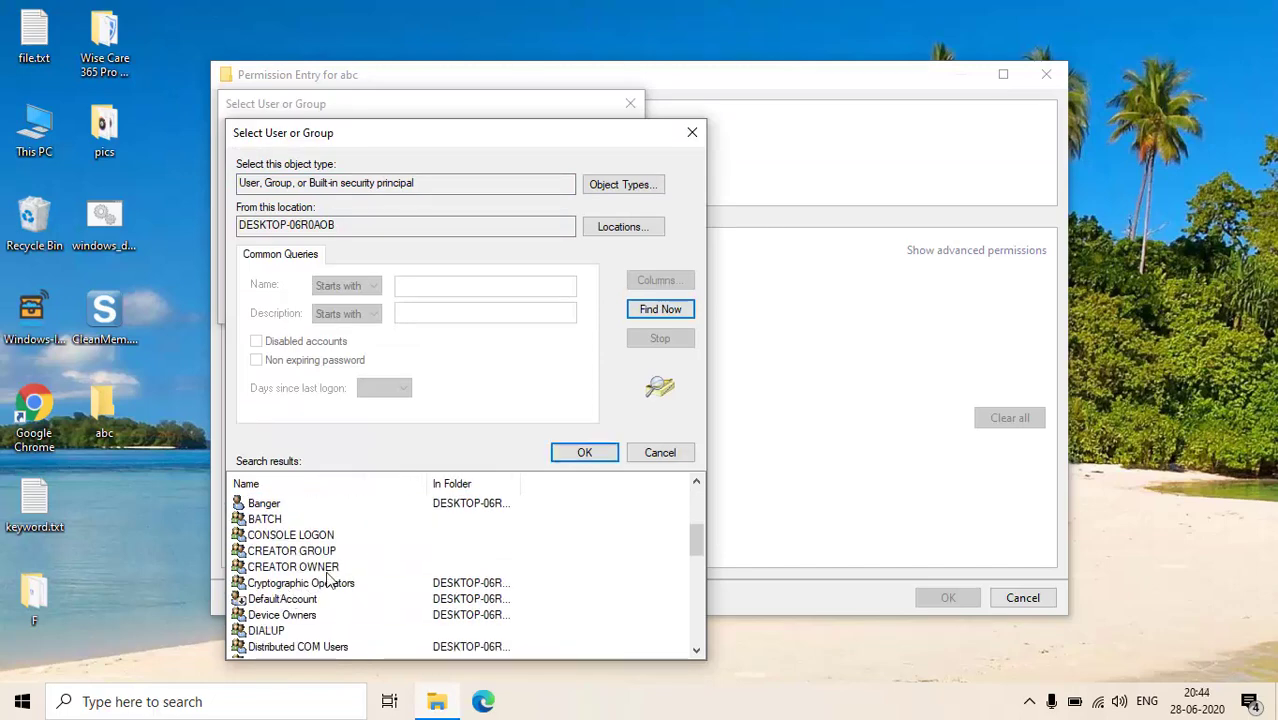
pyautogui.scroll(-4, 310, 585)
pyautogui.scroll(-3, 330, 580)
pyautogui.scroll(-2, 330, 580)
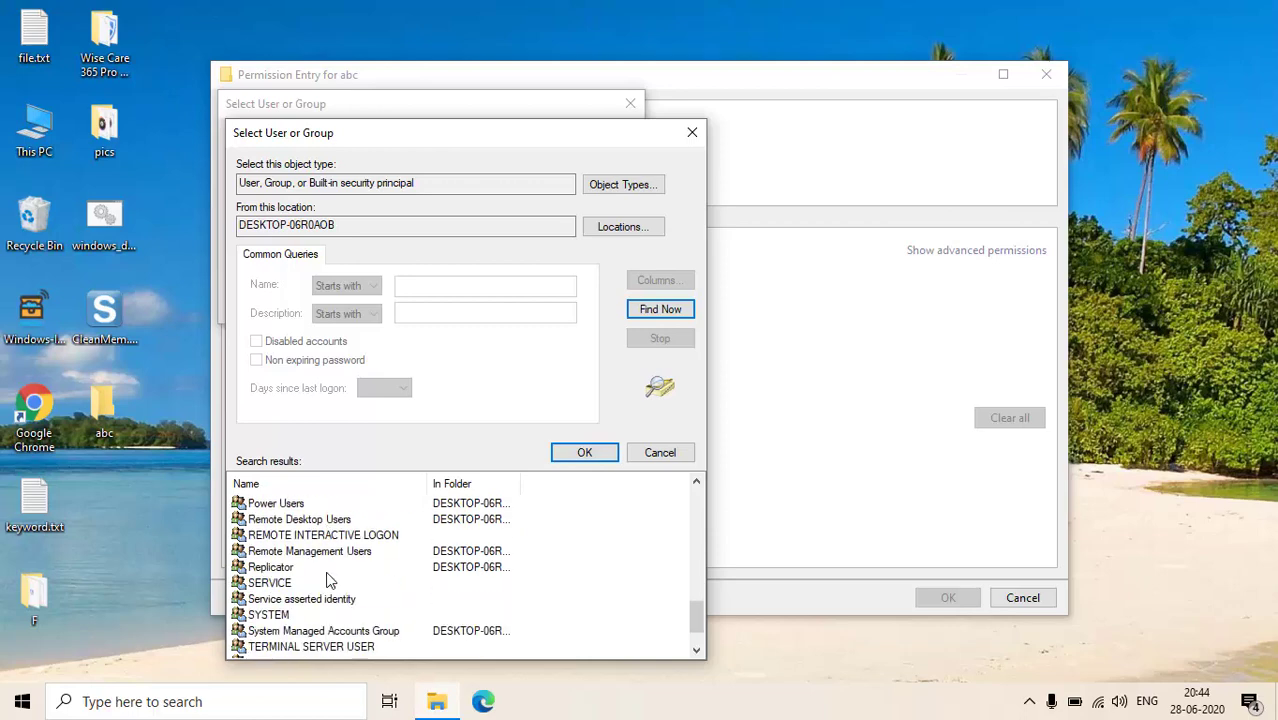
# Step: Set SYSTEM as the principal with Full control, apply it, and close Advanced Security Settings
pyautogui.click(264, 618)
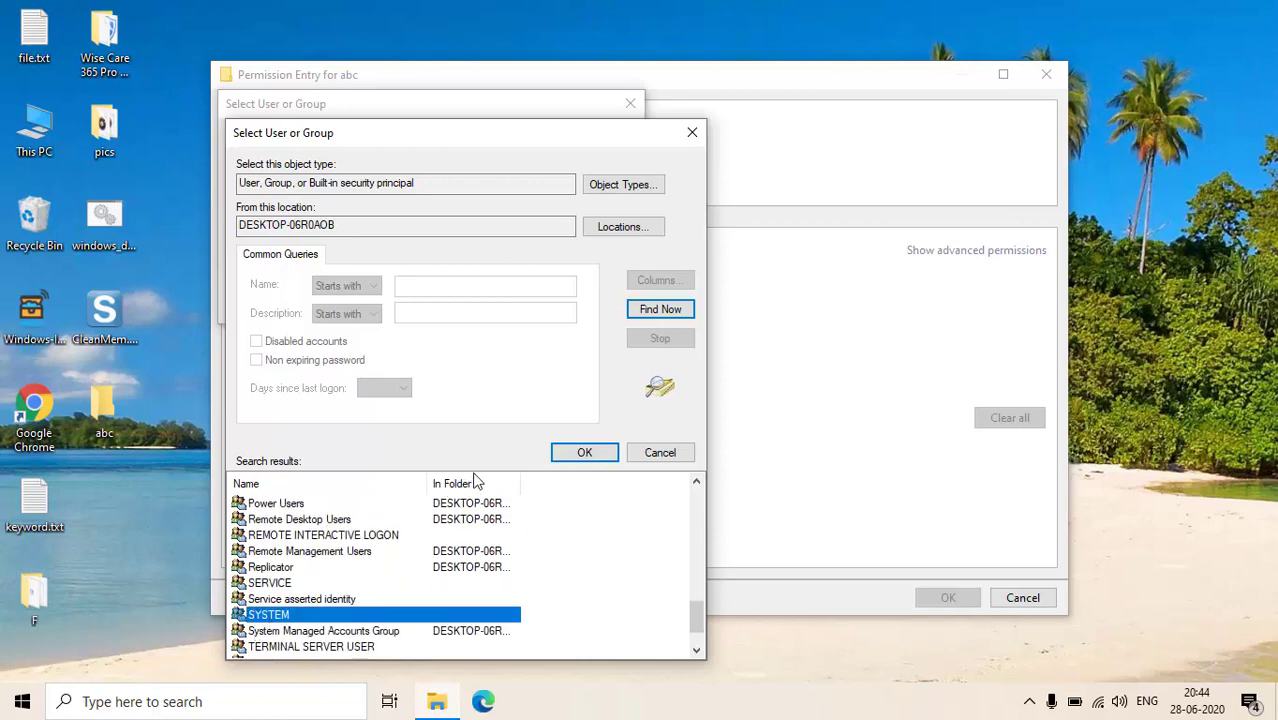
pyautogui.click(582, 453)
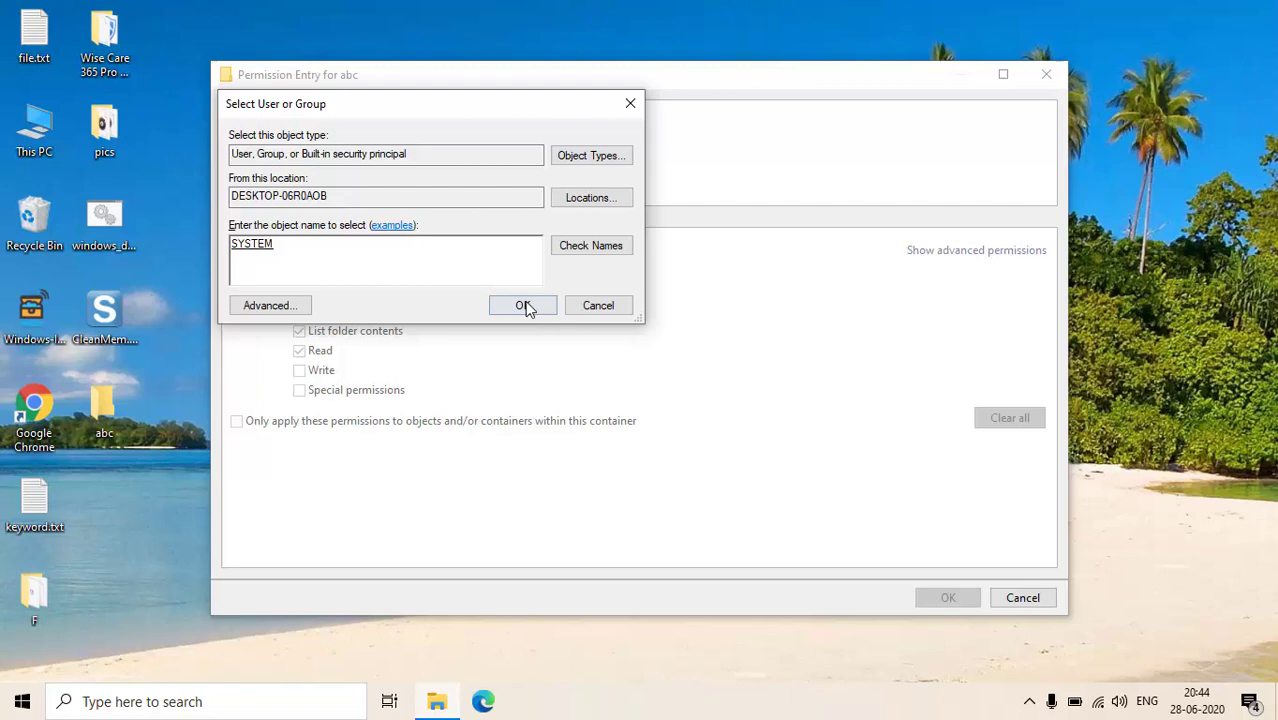
pyautogui.click(527, 306)
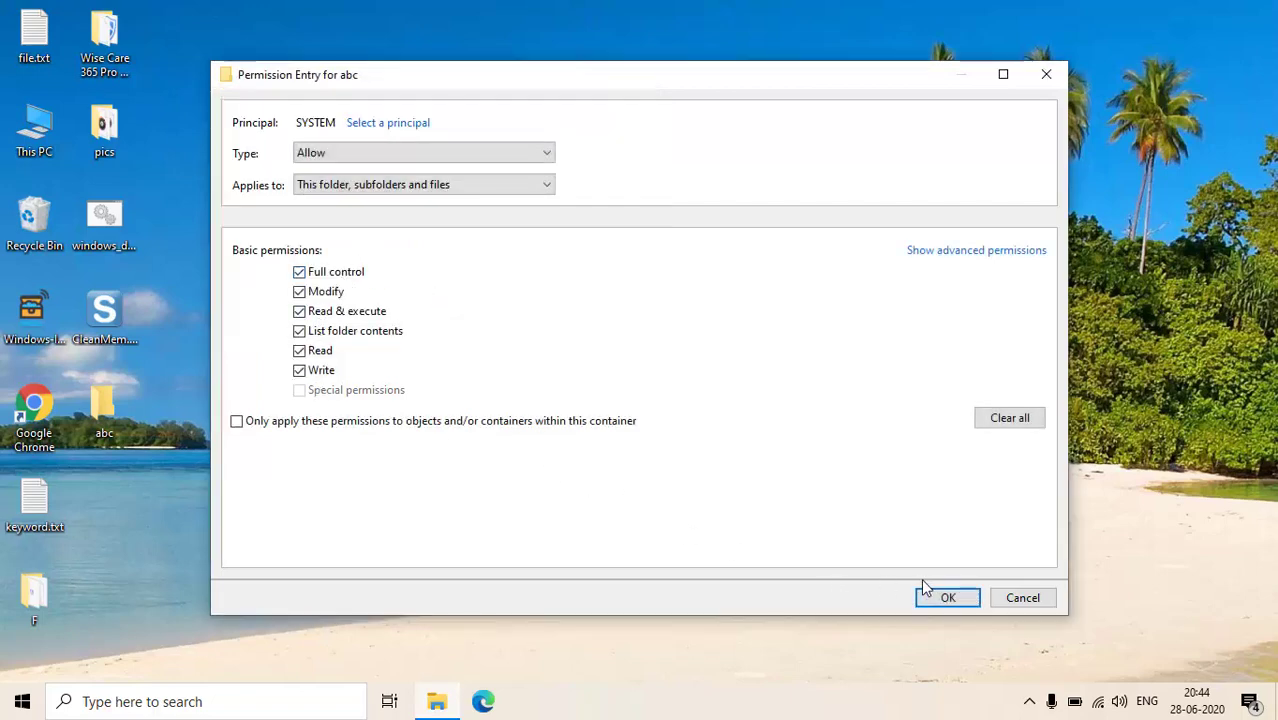
pyautogui.click(963, 597)
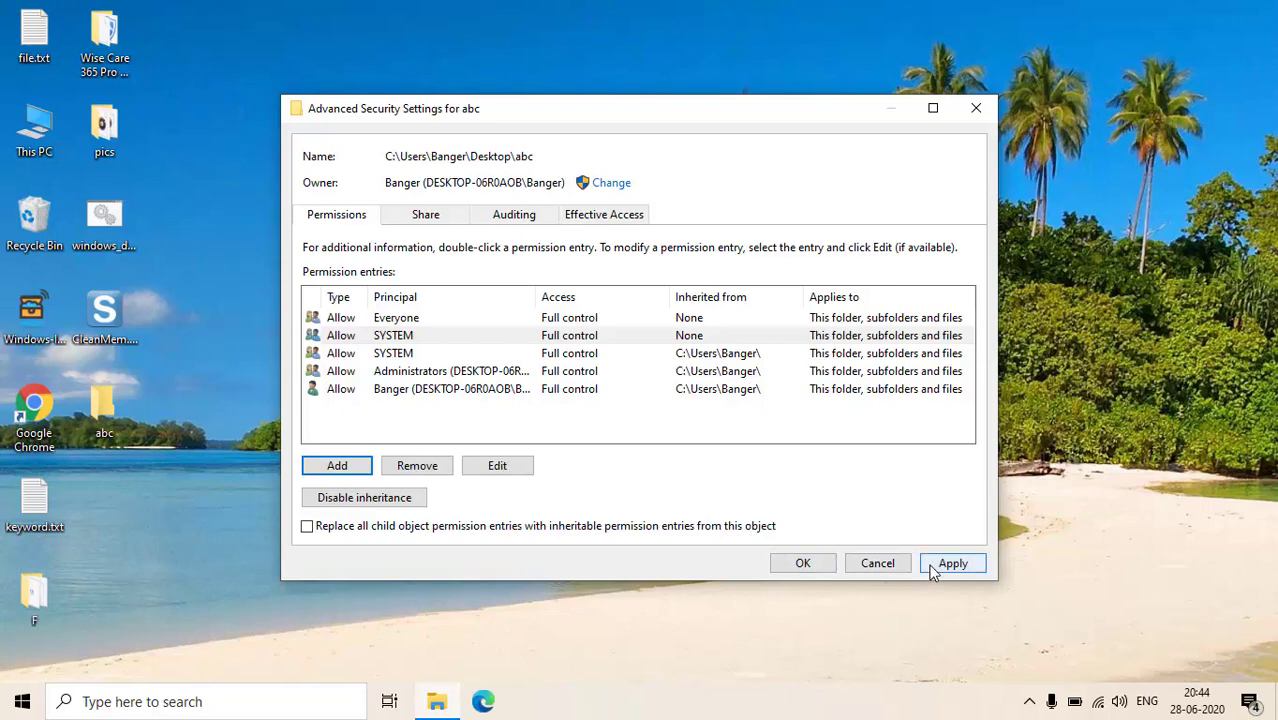
pyautogui.click(952, 564)
pyautogui.click(805, 563)
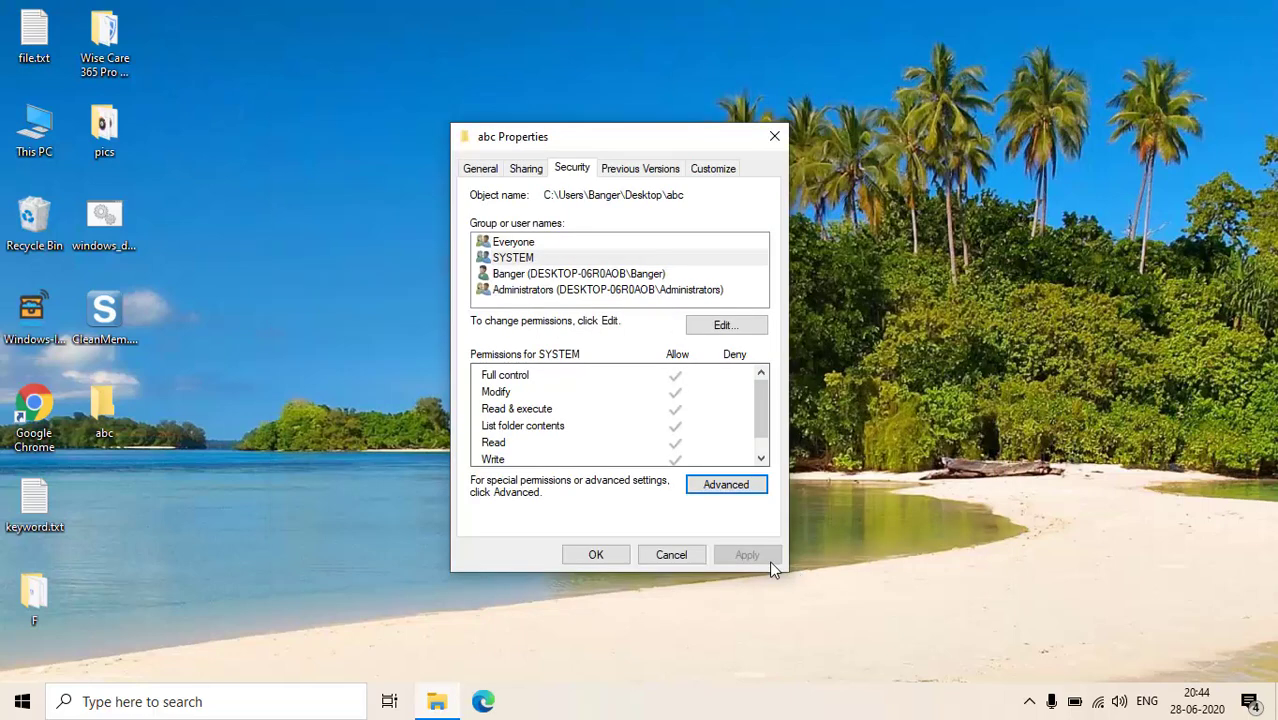
# Step: Close the abc Properties window and delete the abc folder with the Delete key
pyautogui.click(596, 556)
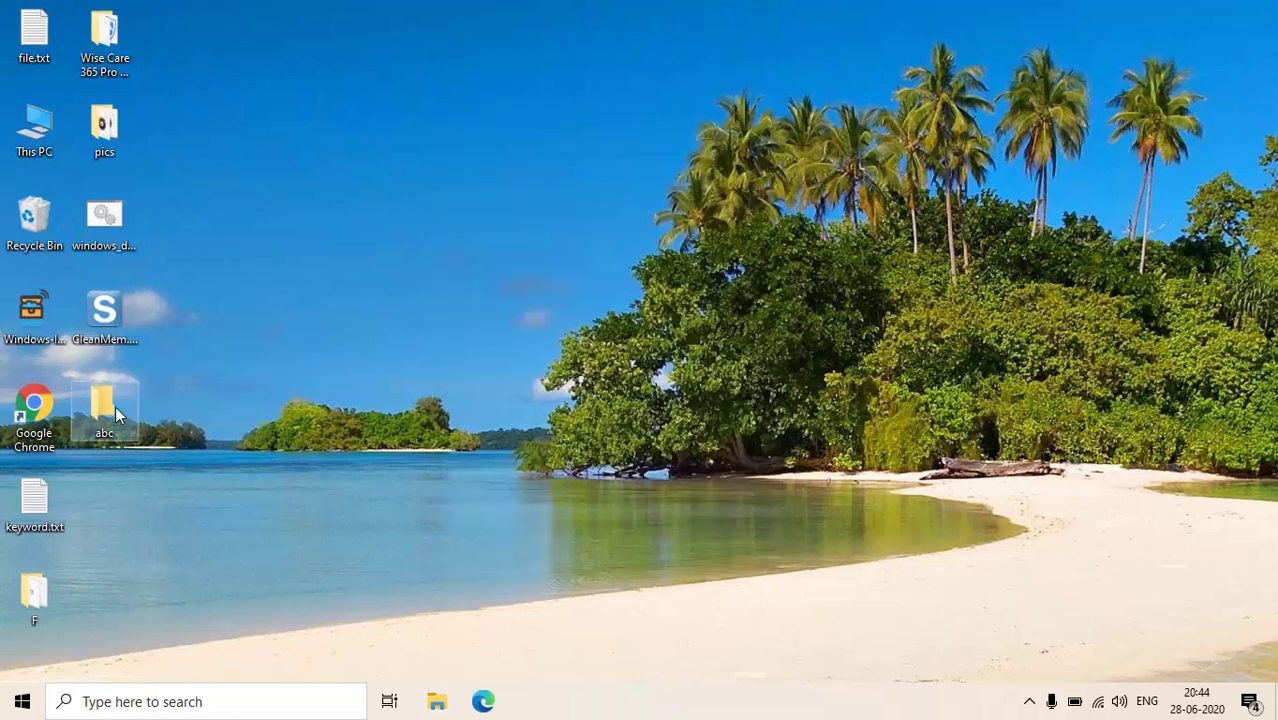
pyautogui.press('Delete')
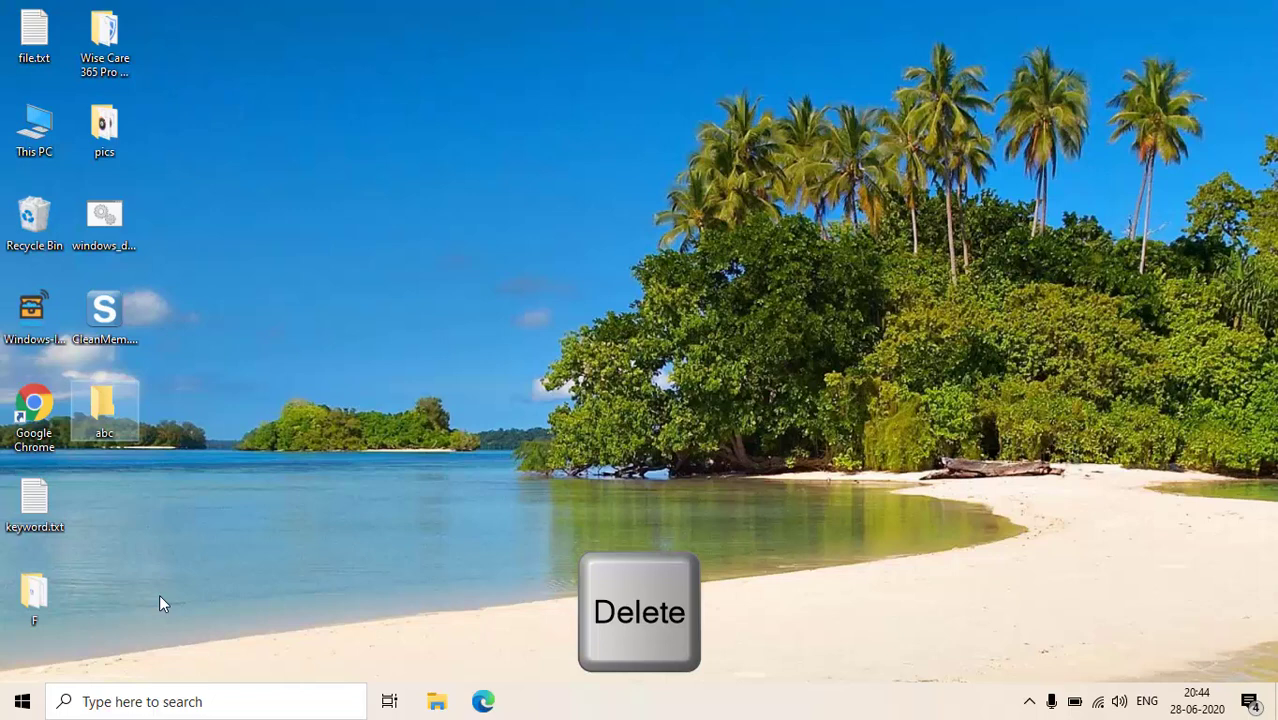